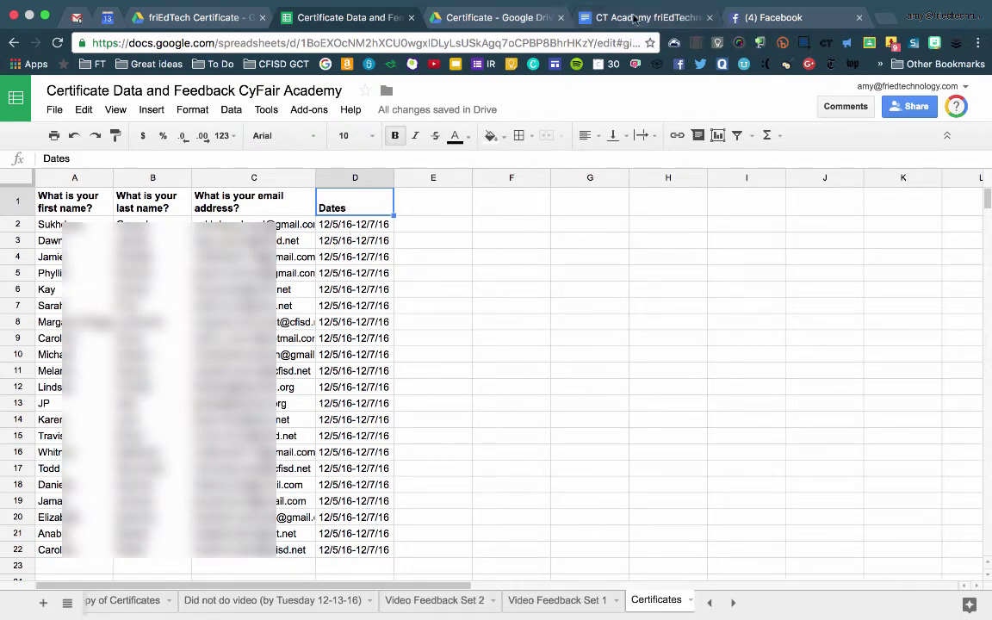
Open the CT Academy friEdTechnology Certificate document beside the data spreadsheet and examine the <<First Name>> and <<Last Name>> merge tags and their spacing
left_click_drag(633, 17, 482, 18)
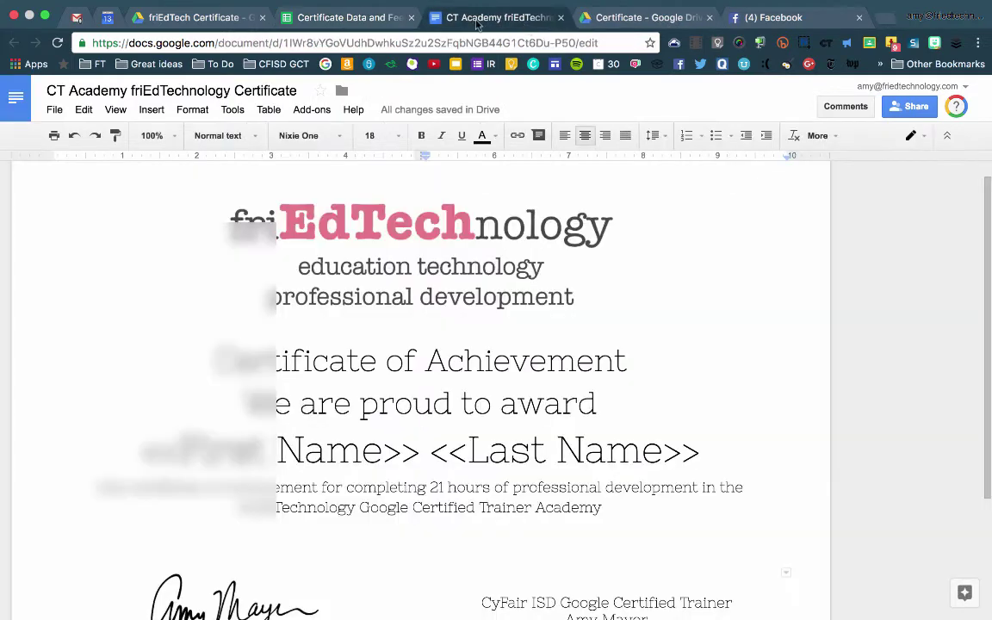
scroll(664, 322, "down", 2)
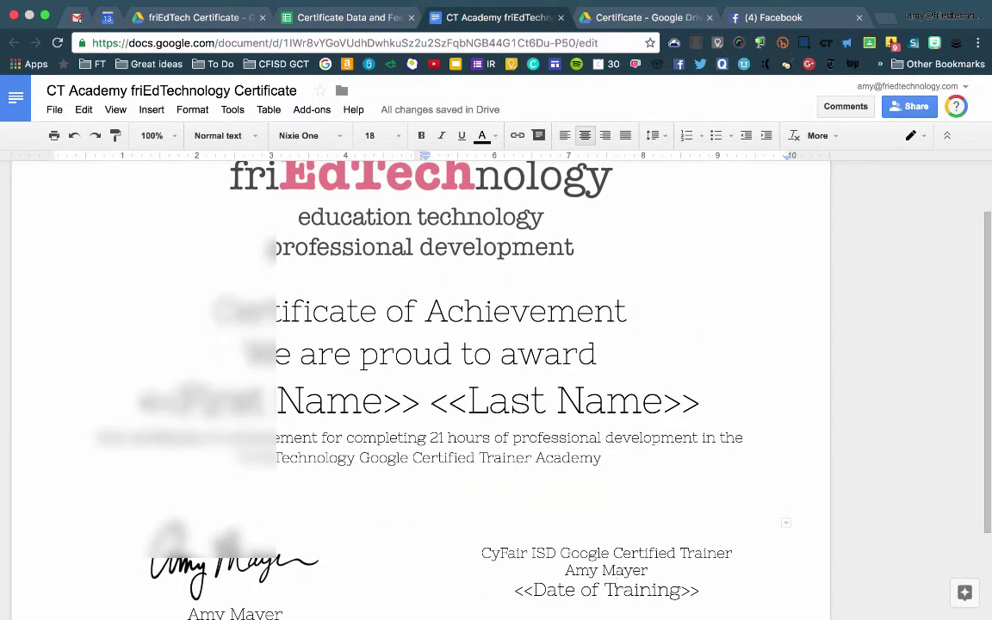
left_click_drag(142, 401, 182, 401)
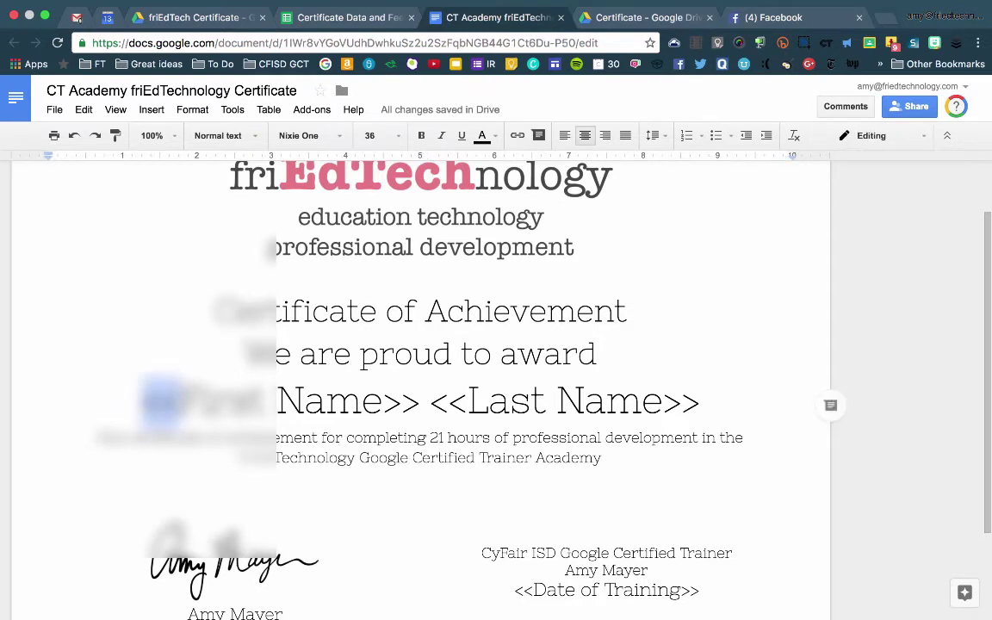
left_click(164, 400)
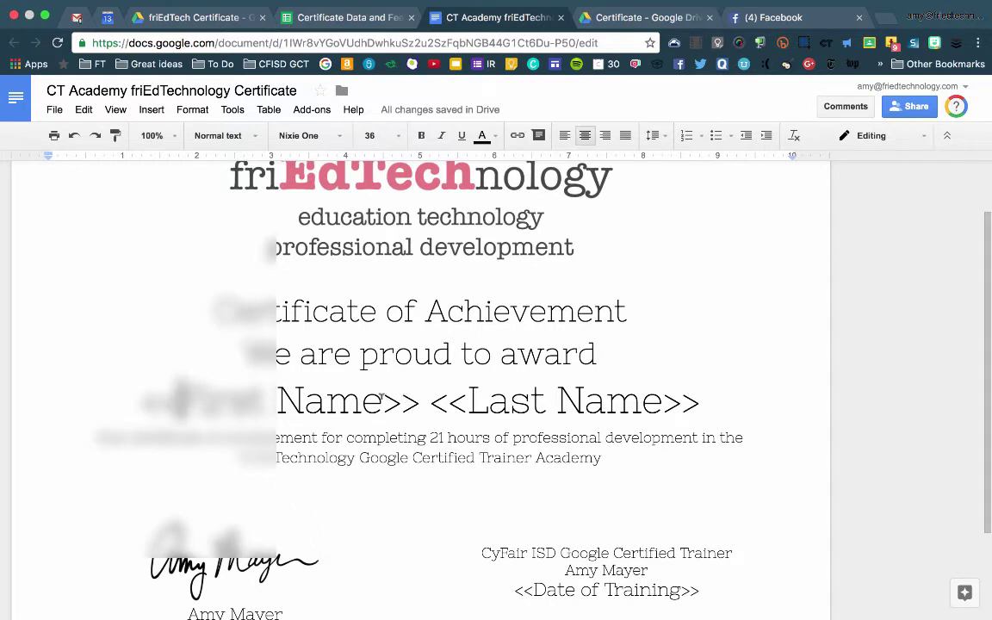
left_click(428, 401)
key("shift+Left")
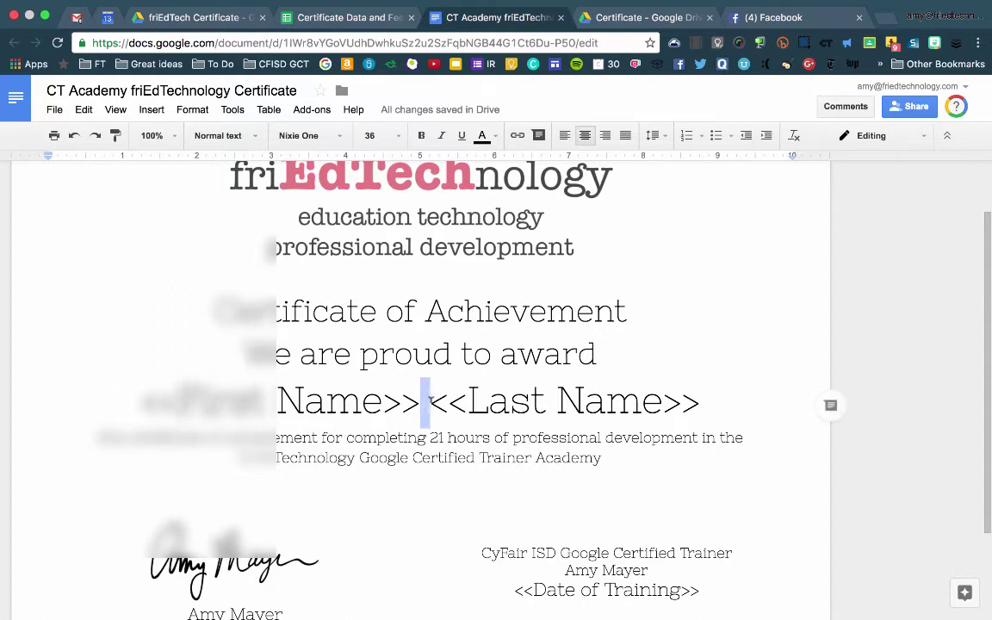
left_click(557, 401)
key("shift+Left")
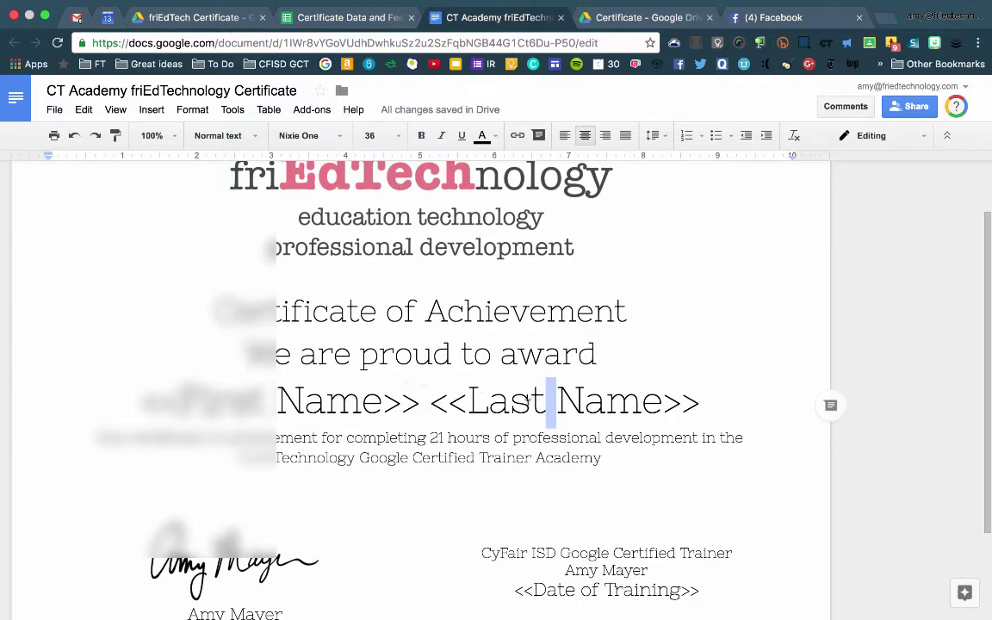
Examine the <<Date of Training>> merge tag near the signature area and review the rest of the certificate template
scroll(528, 401, "down", 2)
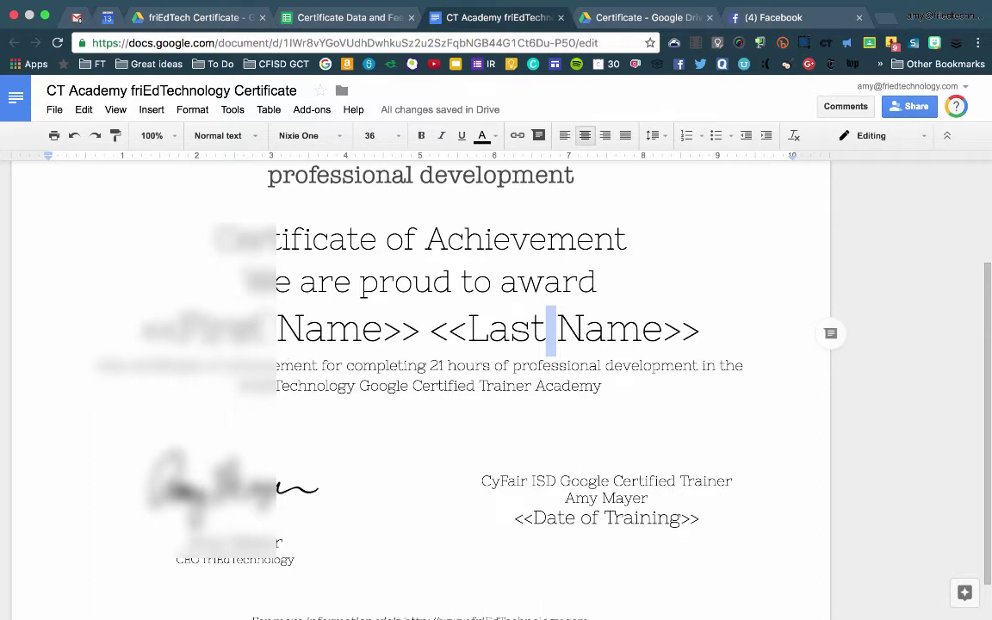
left_click(545, 518)
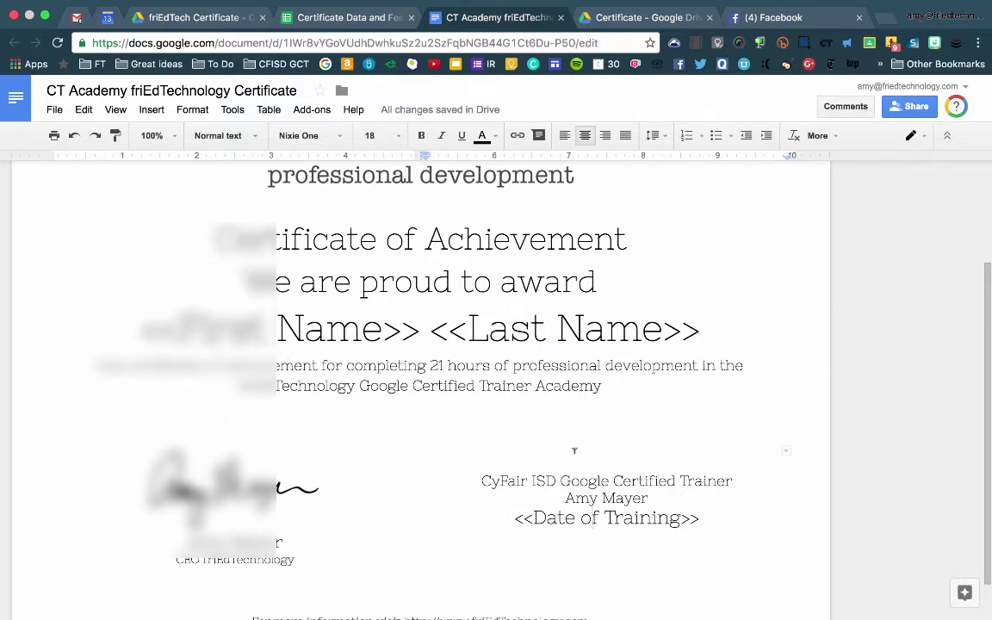
scroll(581, 465, "up", 3)
scroll(581, 465, "down", 3)
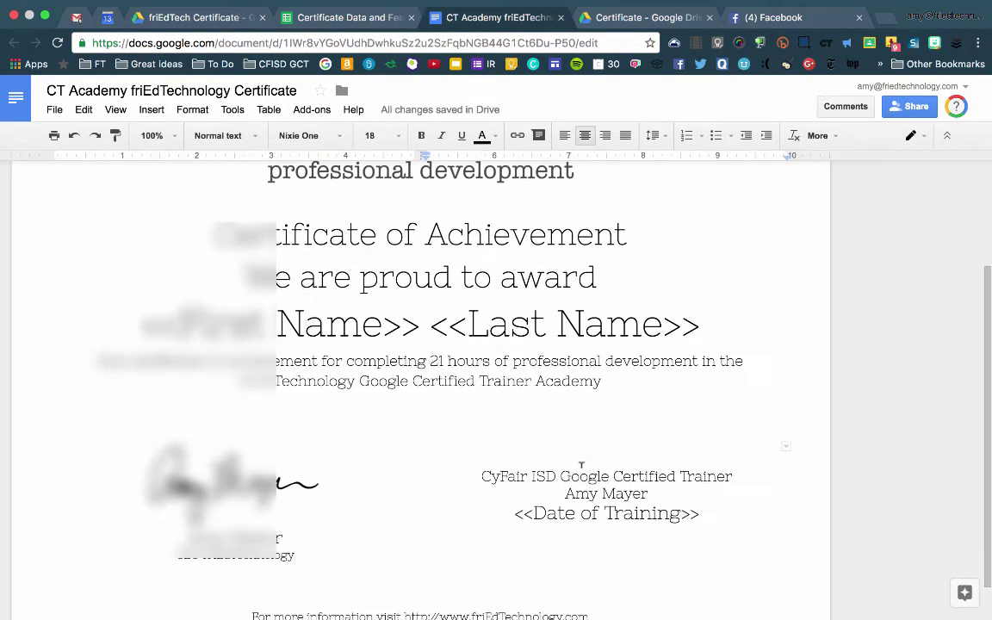
scroll(581, 465, "down", 1)
scroll(437, 403, "up", 5)
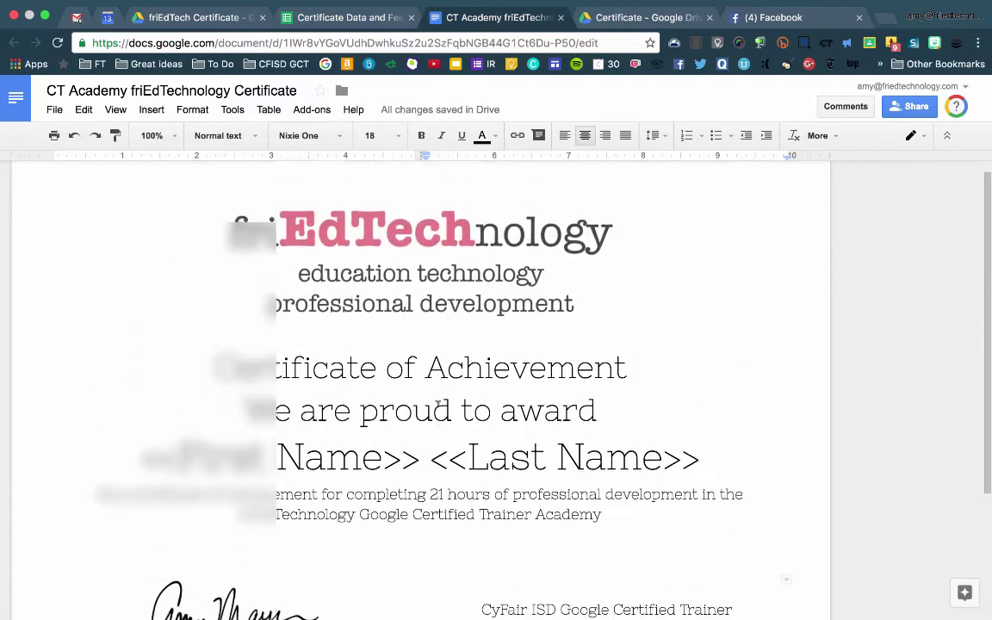
In the certificate data spreadsheet, replace the first name in cell A8 with only the participant's preferred first name
left_click(344, 24)
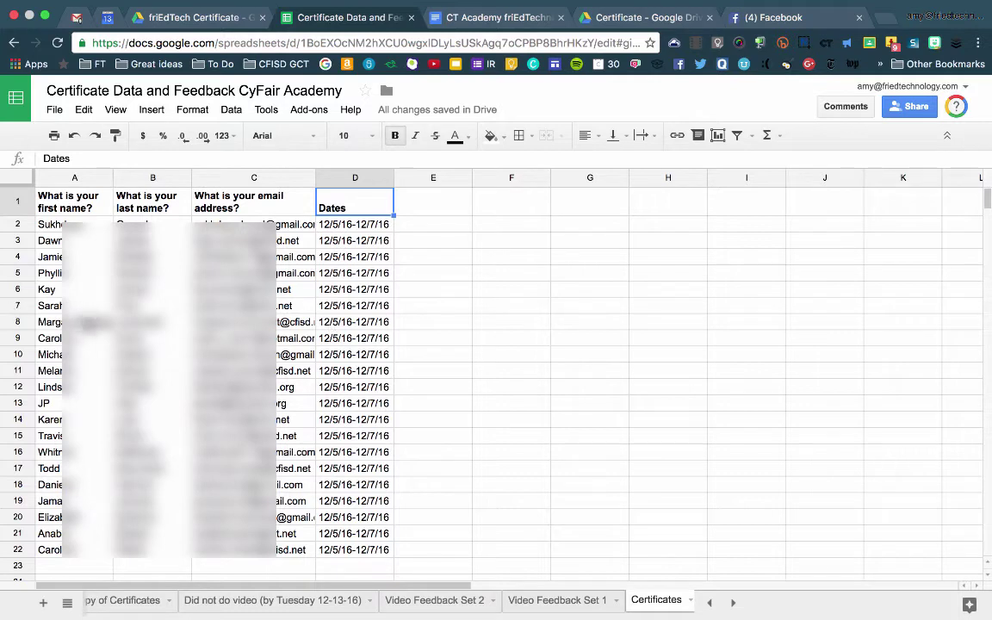
left_click(52, 322)
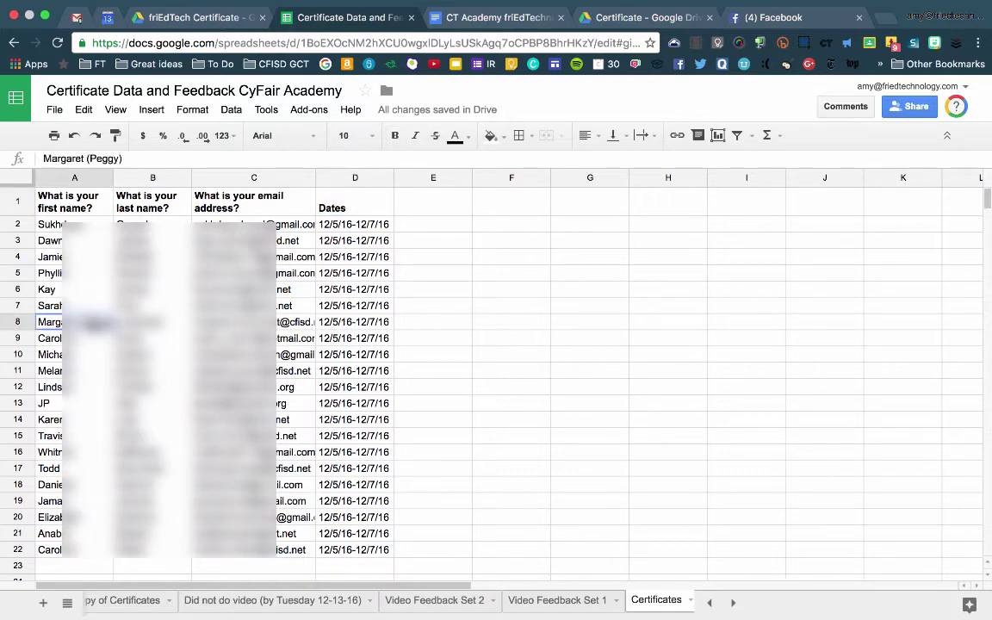
left_click_drag(95, 323, 155, 322)
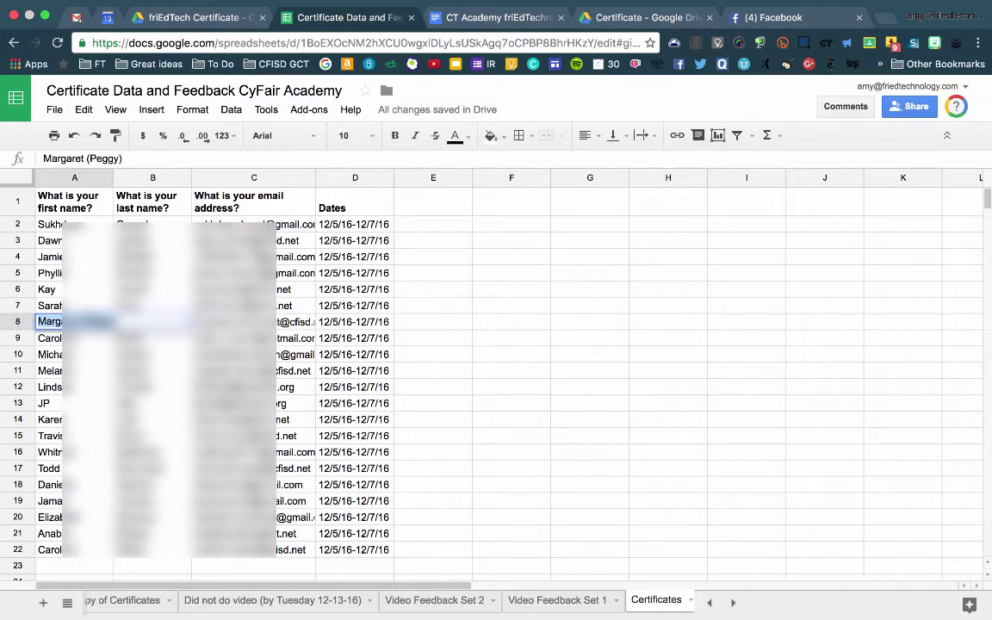
type("Peggy")
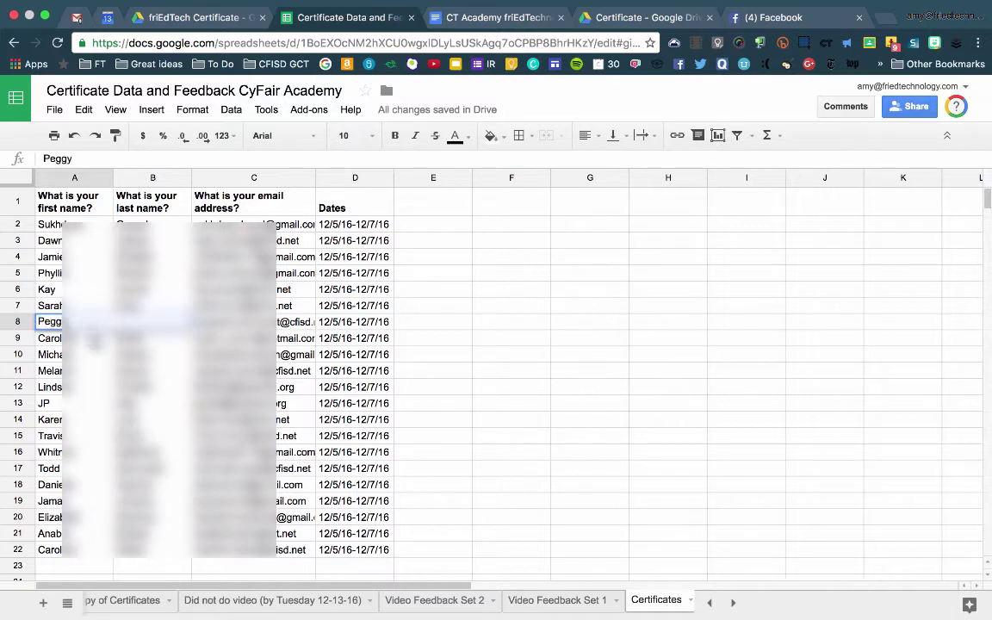
key("Return")
left_click(82, 326)
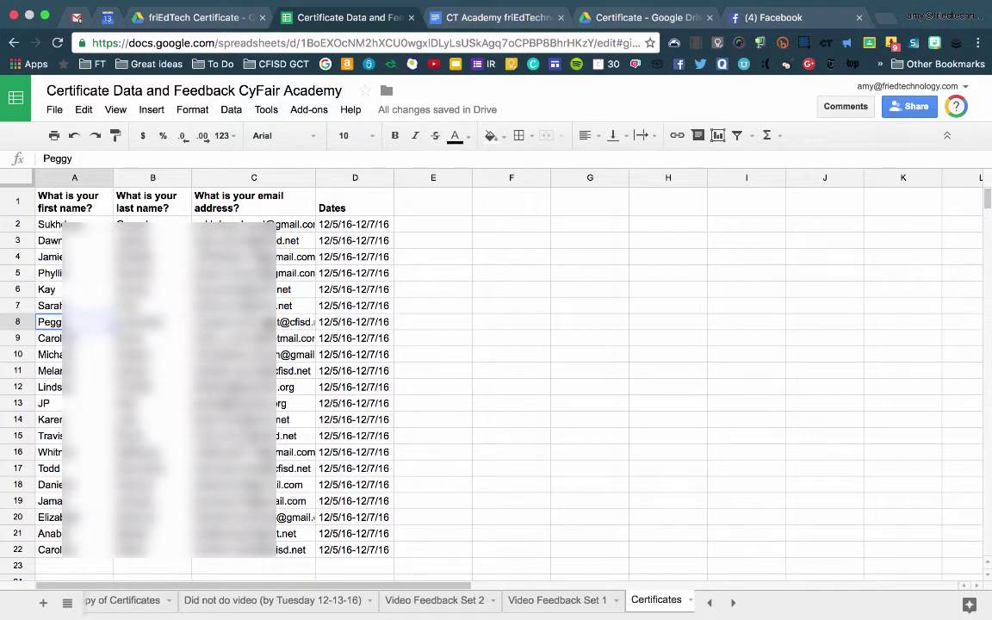
Review the email address and Dates columns of the Certificates sheet against the fields in the certificate document
left_click(231, 205)
left_click(224, 175)
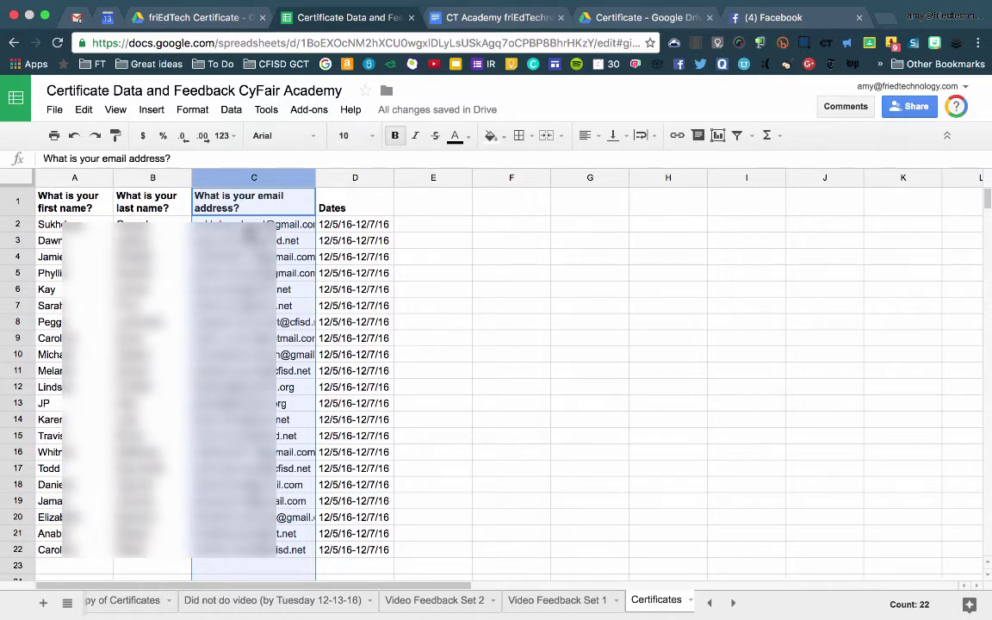
left_click(483, 17)
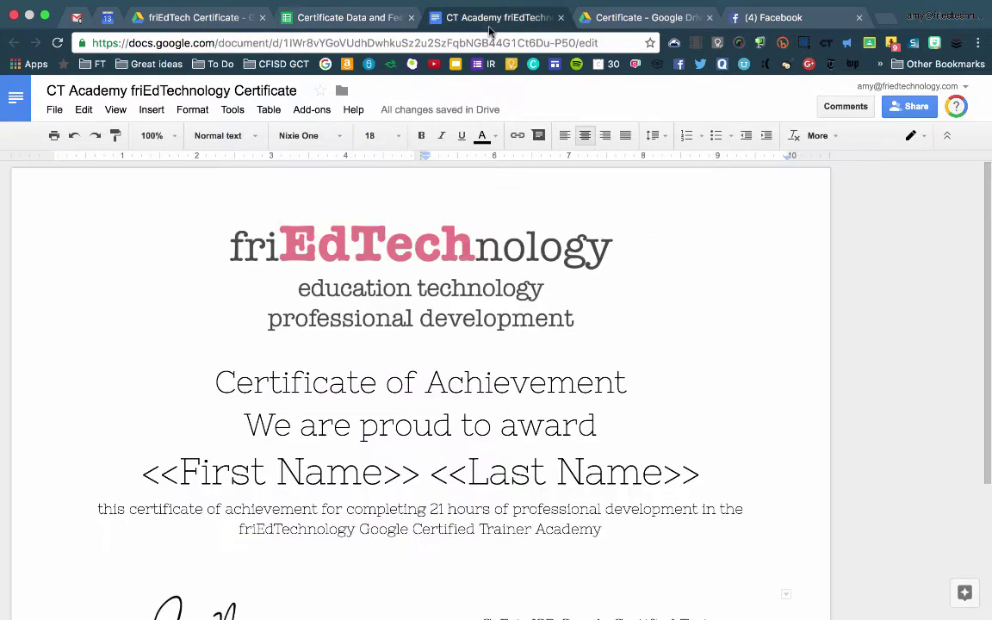
scroll(490, 214, "down", 5)
scroll(490, 215, "up", 5)
left_click(314, 19)
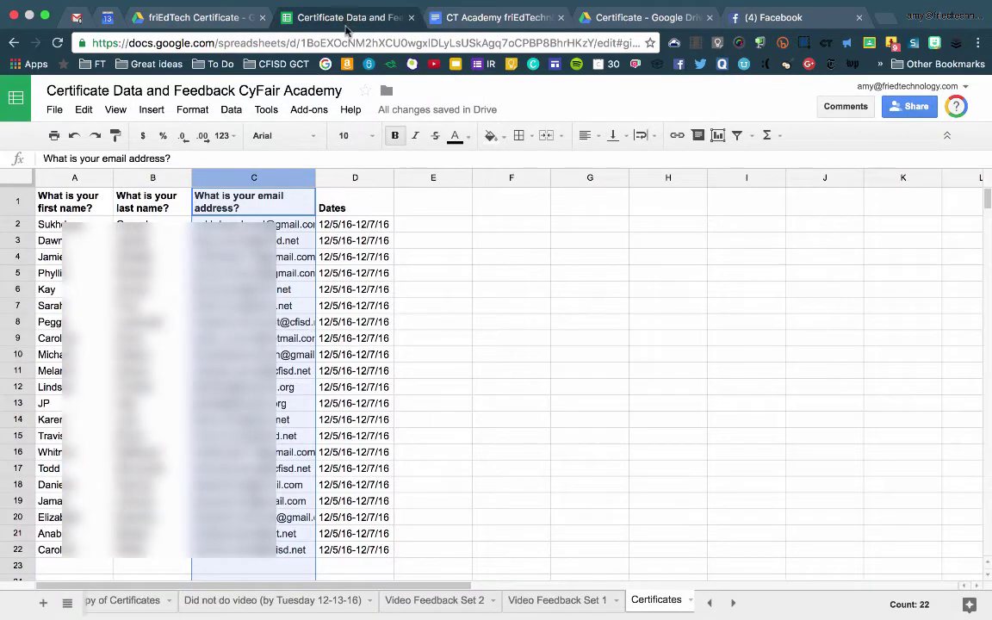
left_click(351, 224)
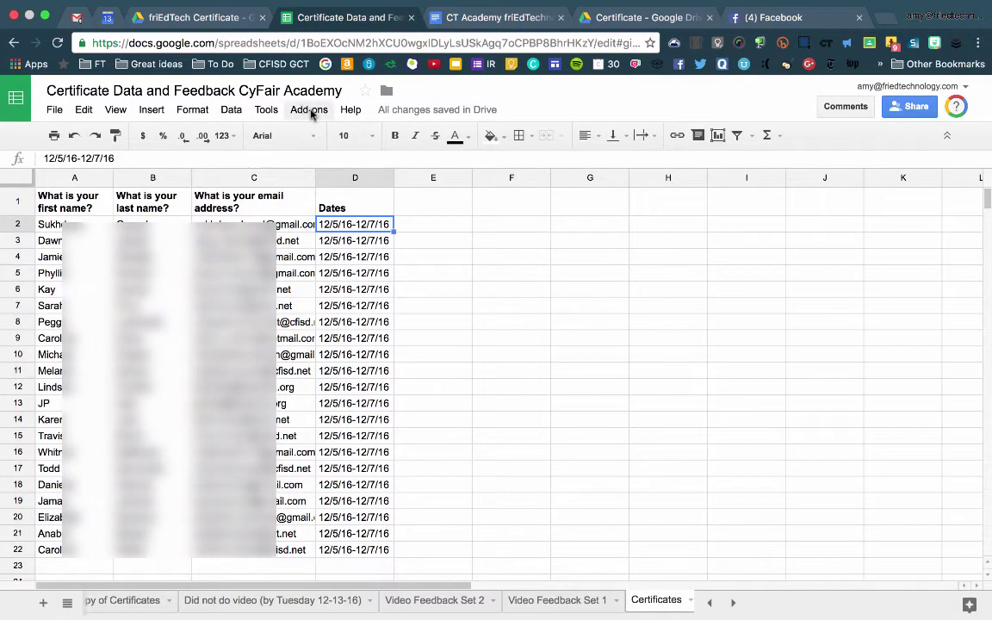
Search the spreadsheet add-on store for autocrat
left_click(310, 110)
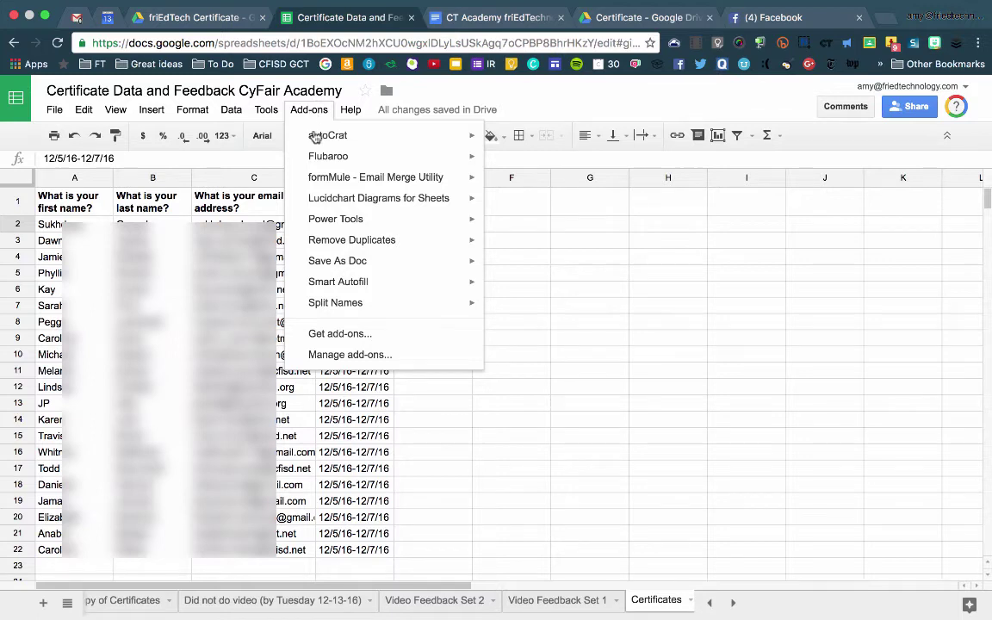
left_click(359, 337)
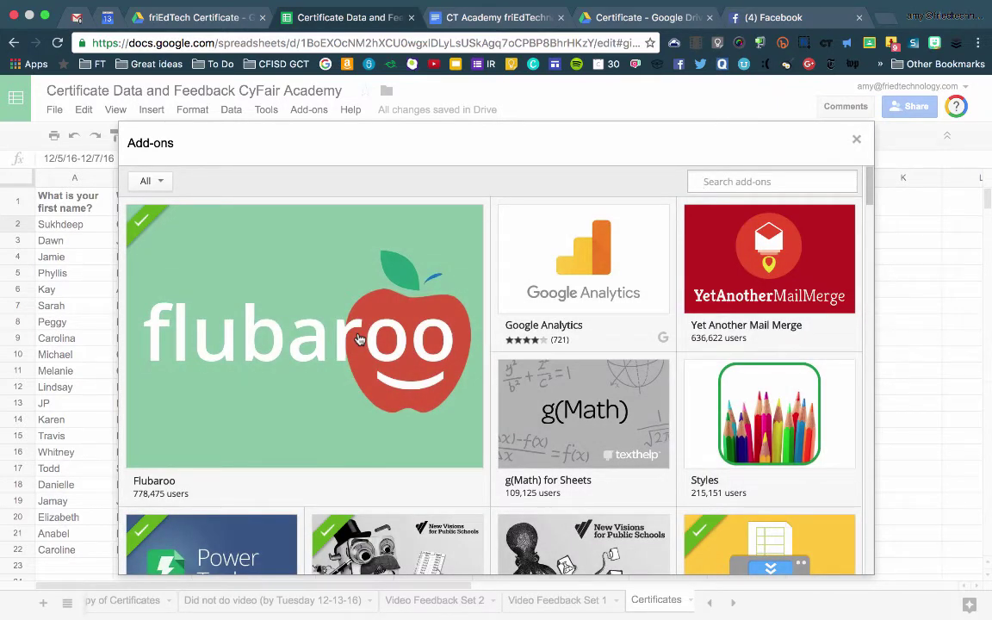
type("autocrat")
key("Return")
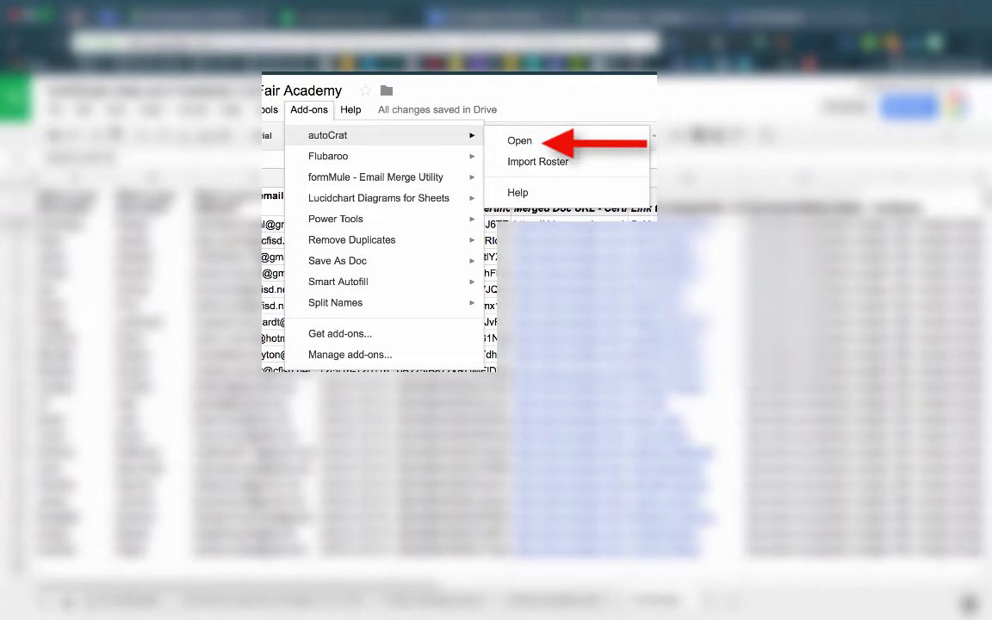
Open the autoCrat add-on, create a new merge job named Certificate, and continue to the template choice
left_click(519, 140)
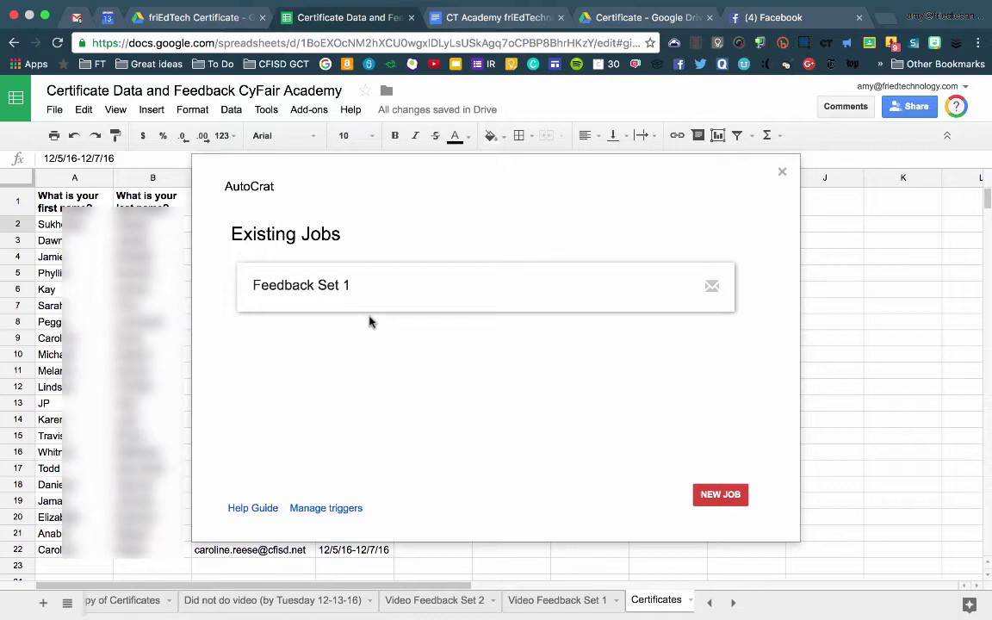
mouse_move(438, 299)
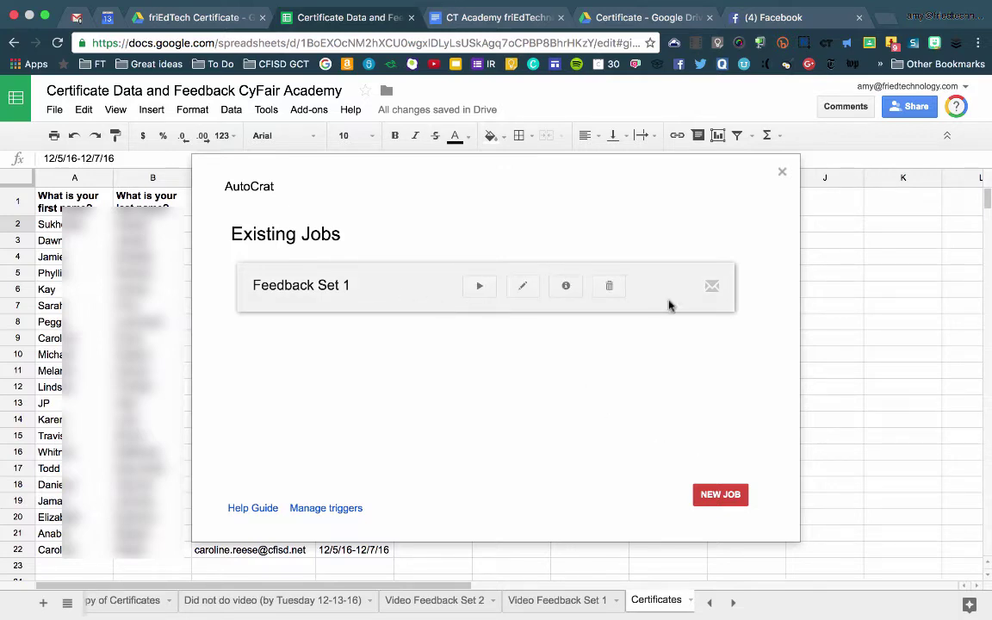
left_click(715, 494)
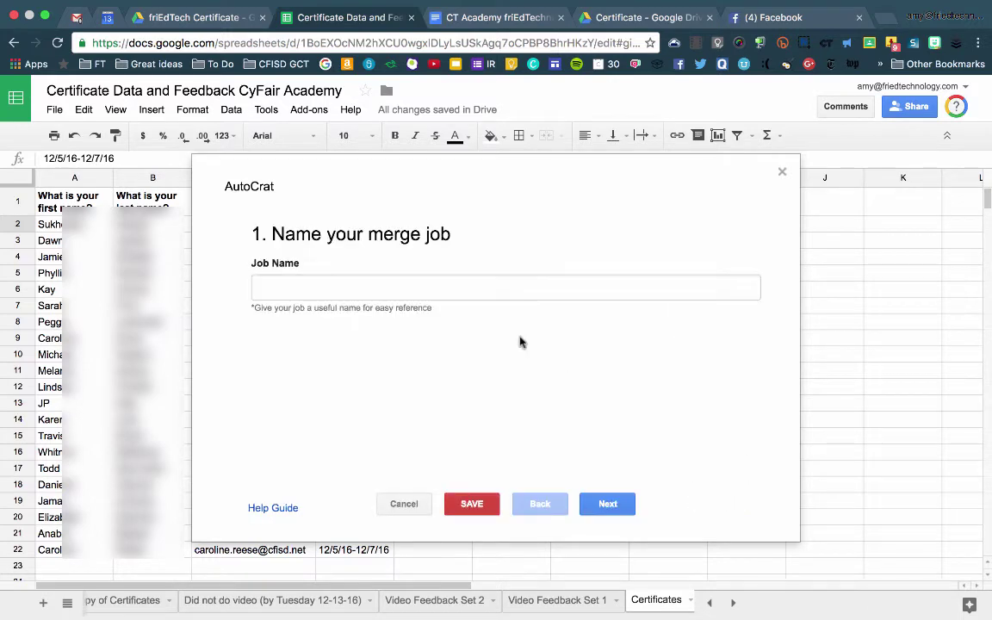
left_click(310, 286)
type("Certificate")
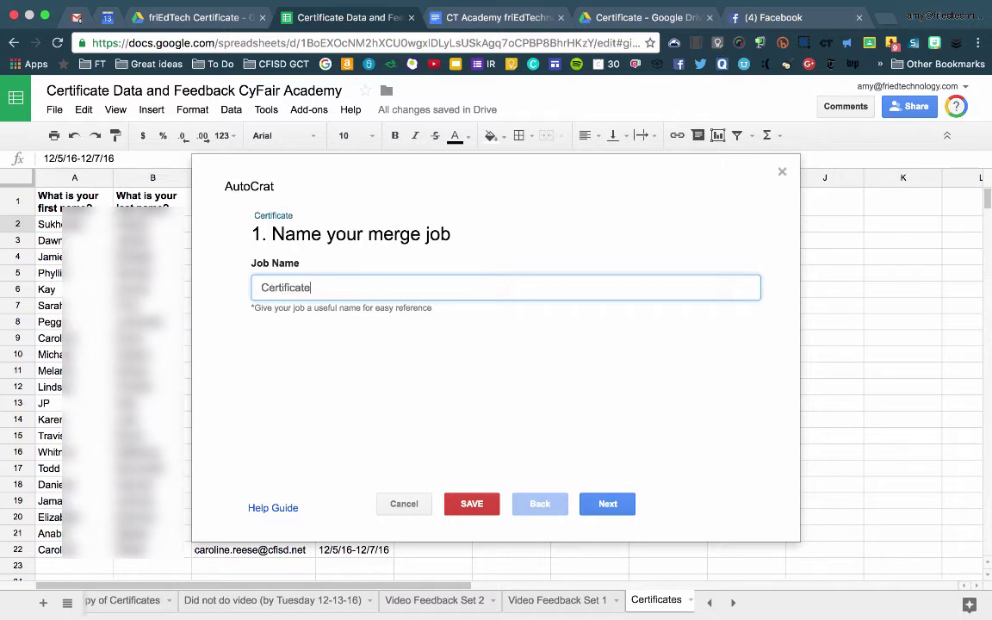
left_click(609, 503)
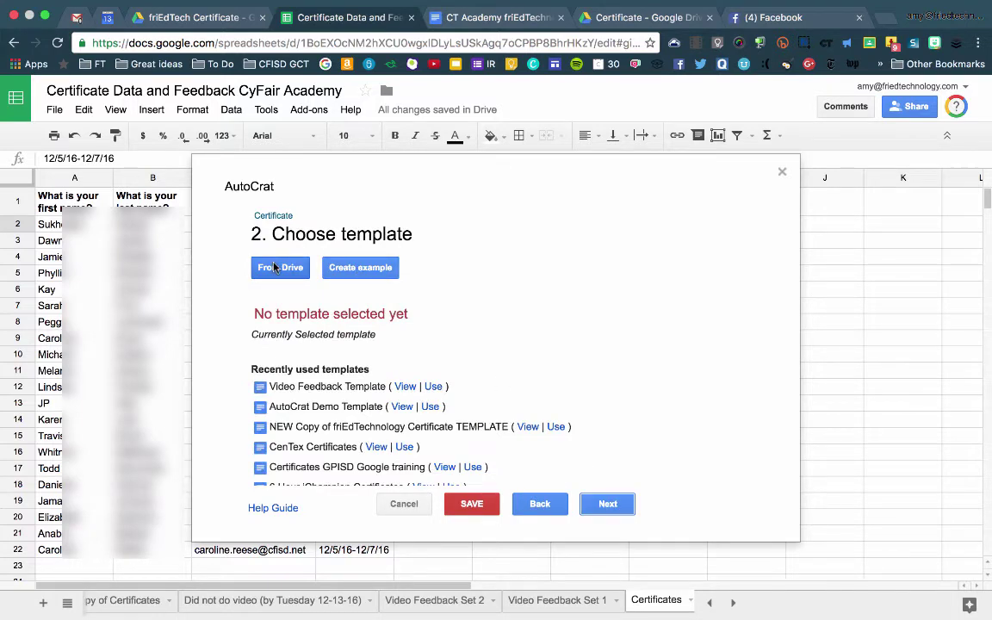
Choose the CT Academy friEdTechnology Certificate document from Drive as the merge template and continue to the data mapping
left_click(515, 20)
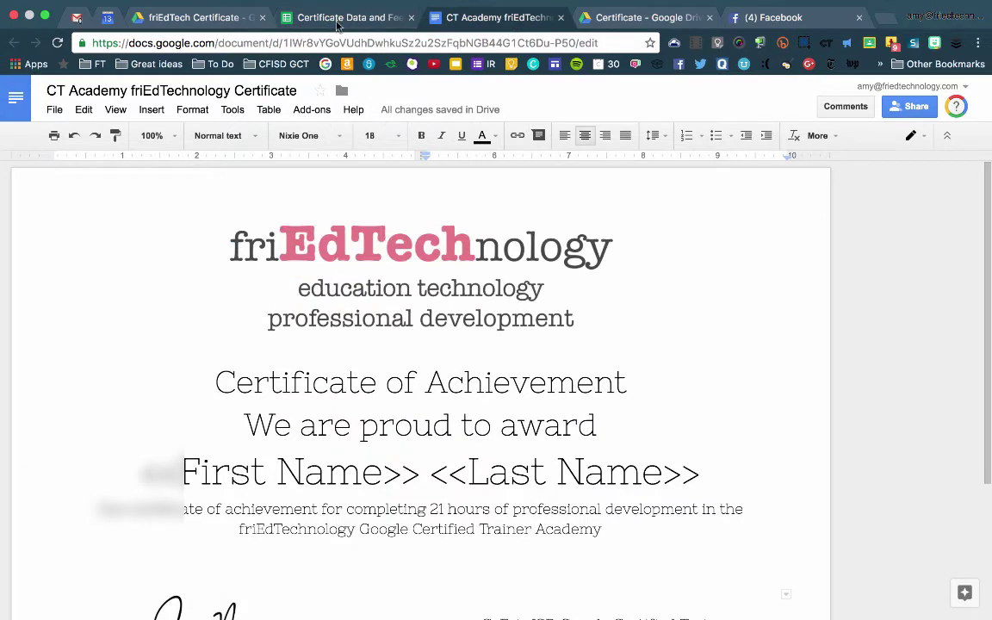
left_click(340, 19)
left_click(284, 265)
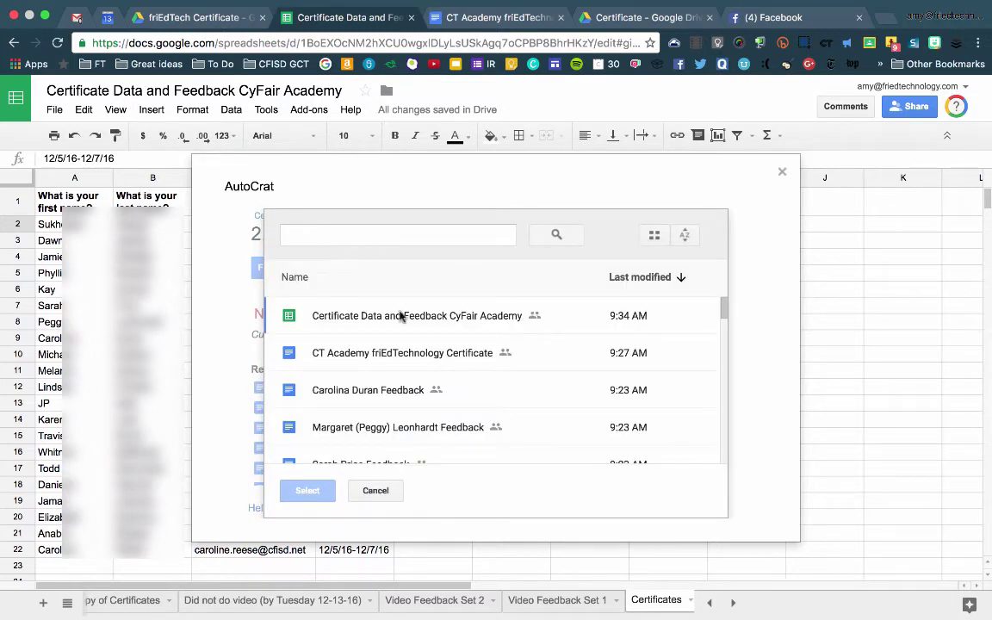
left_click(375, 353)
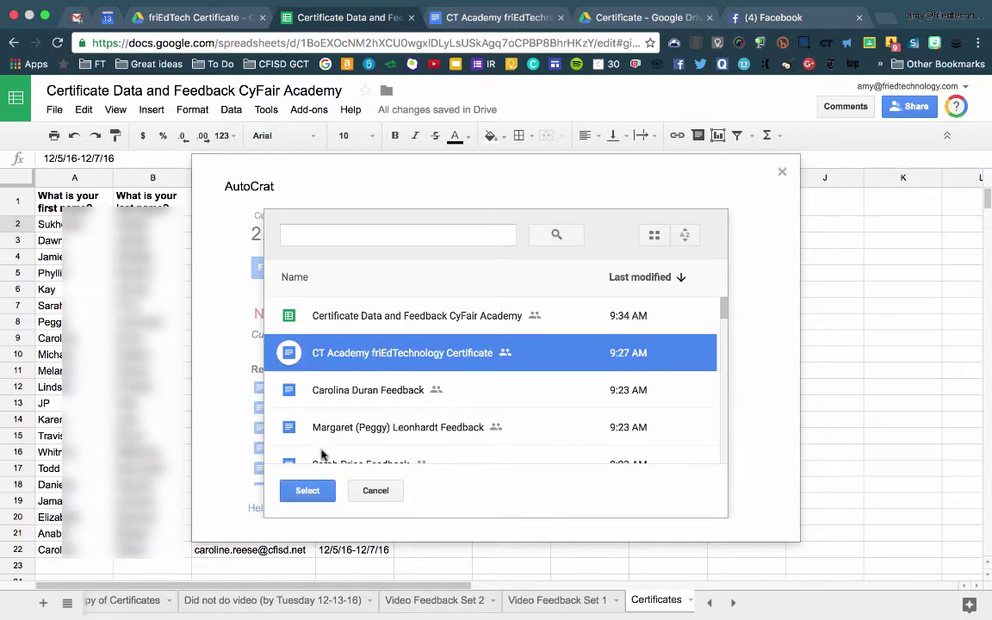
left_click(309, 492)
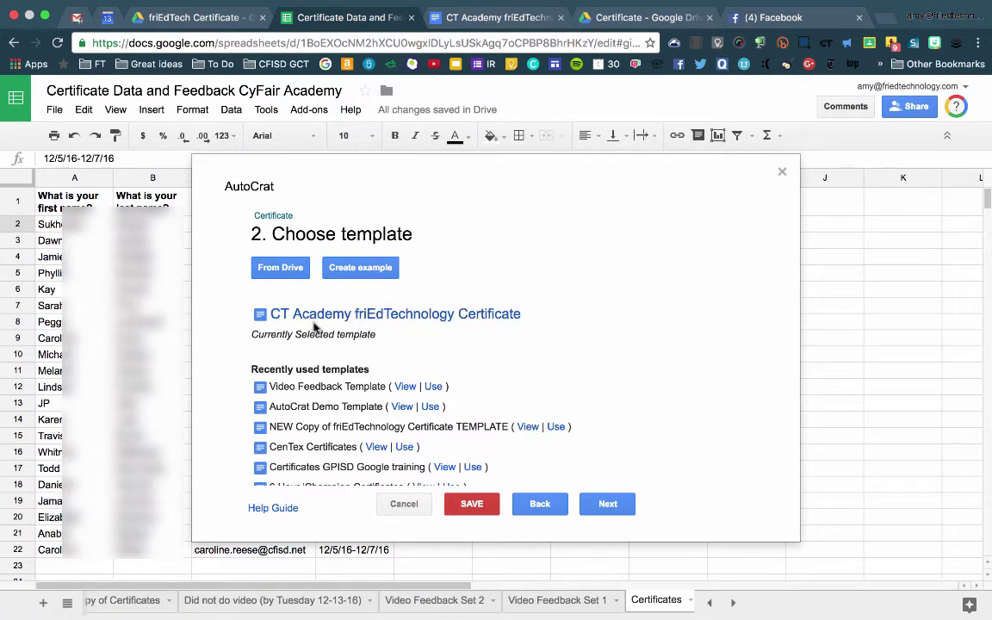
left_click(606, 504)
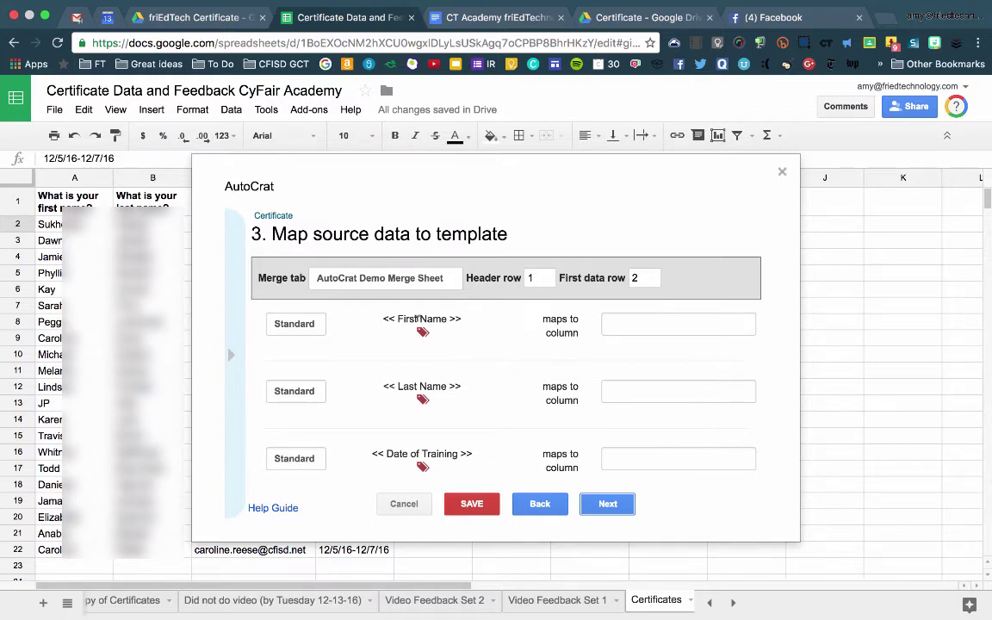
Set the merge tab of the data mapping to the Certificates sheet
left_click(675, 325)
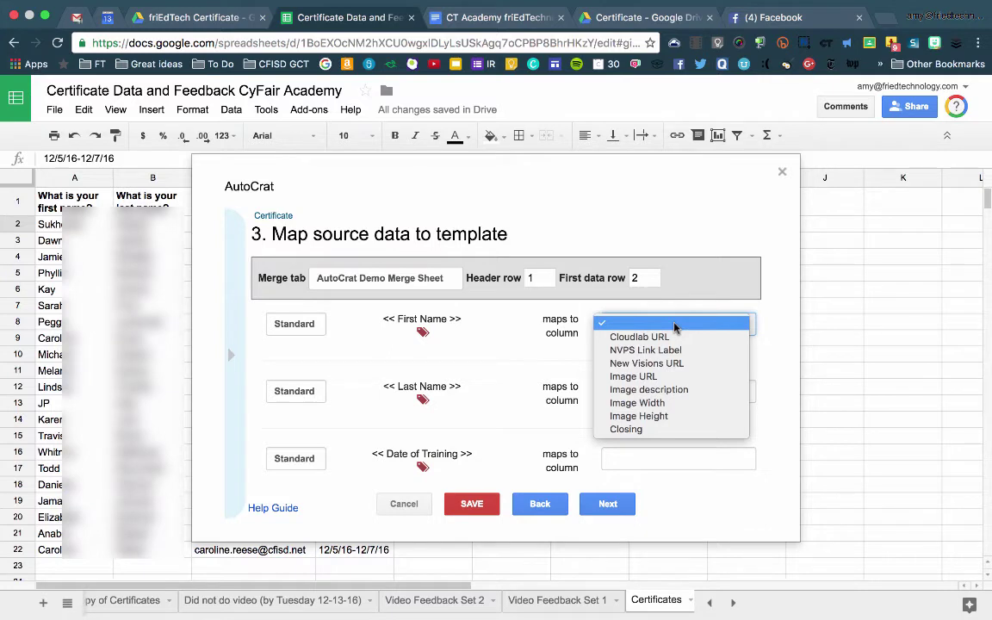
left_click(675, 325)
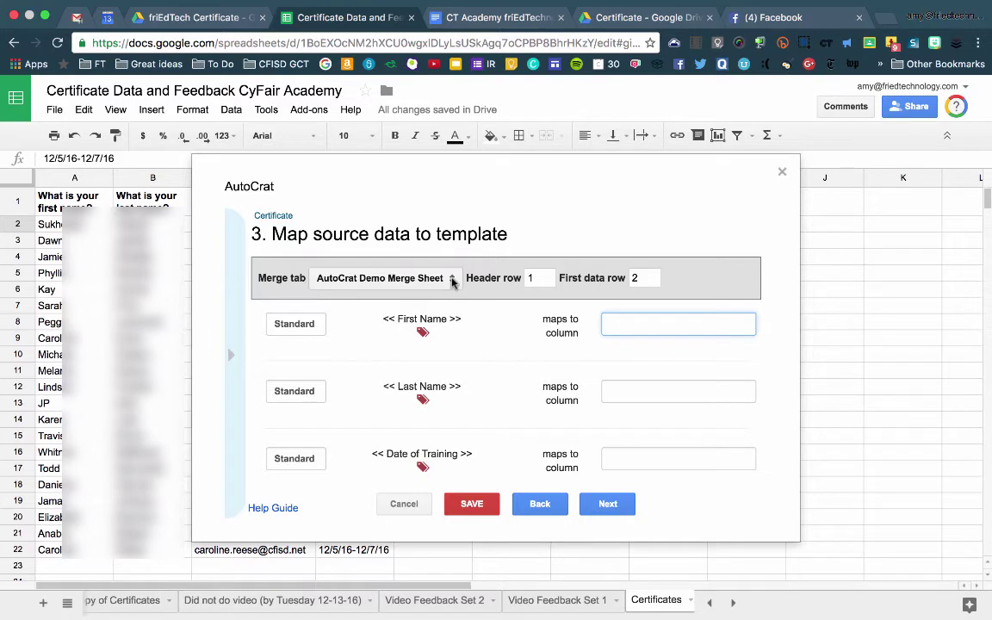
left_click(453, 280)
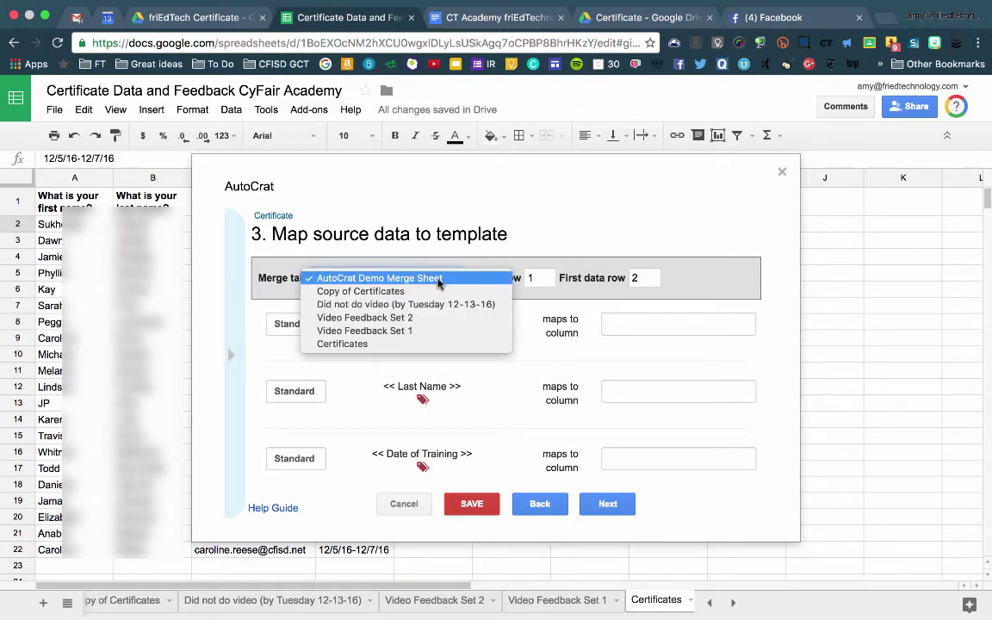
left_click(361, 344)
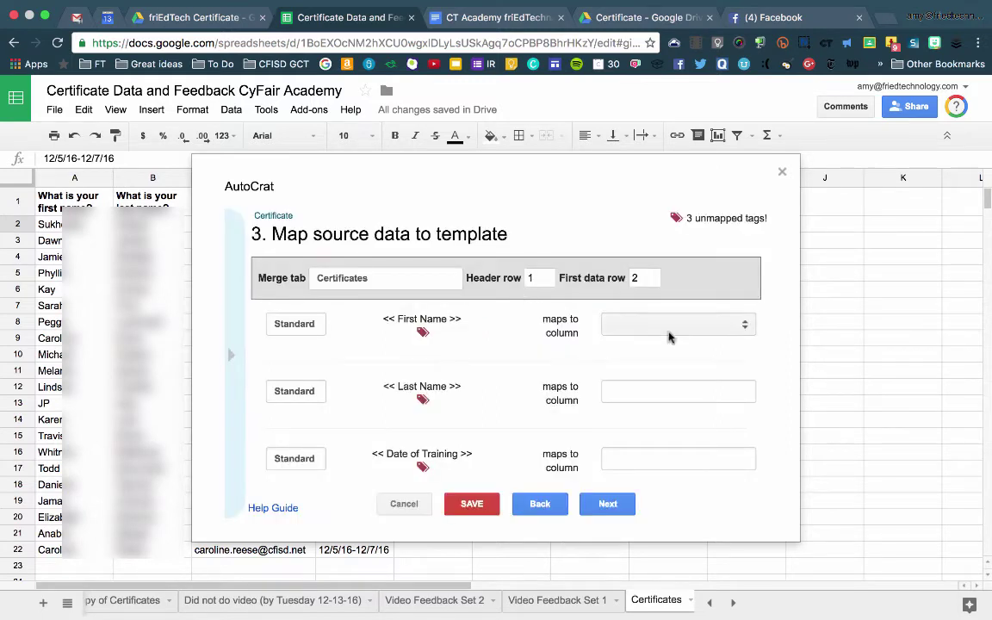
Map First Name to "What is your first name?", Last Name to "What is your last name?" and Date of Training to Dates, and continue to the file settings
left_click(746, 326)
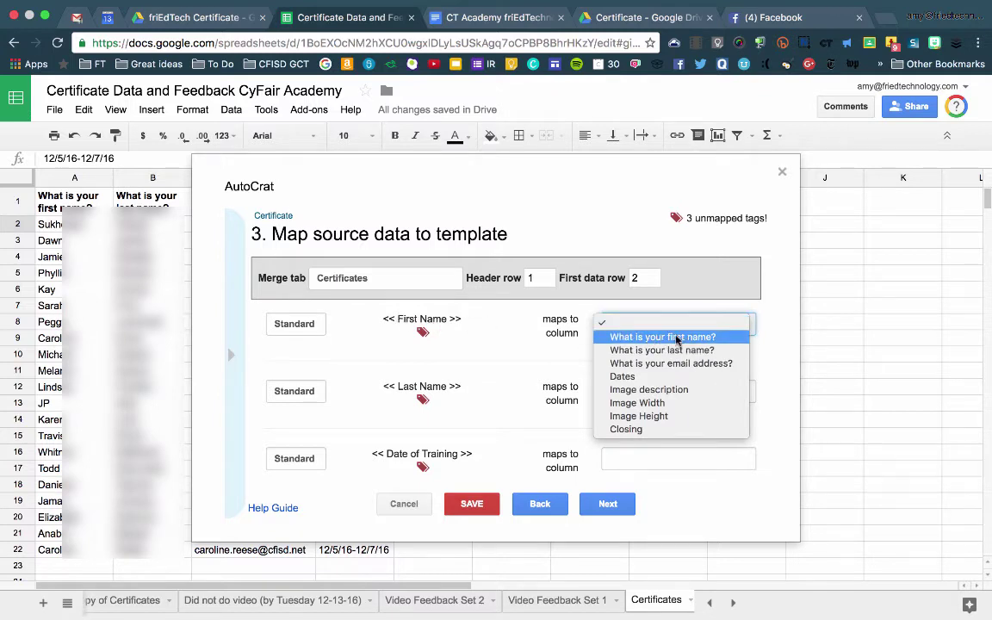
left_click(647, 340)
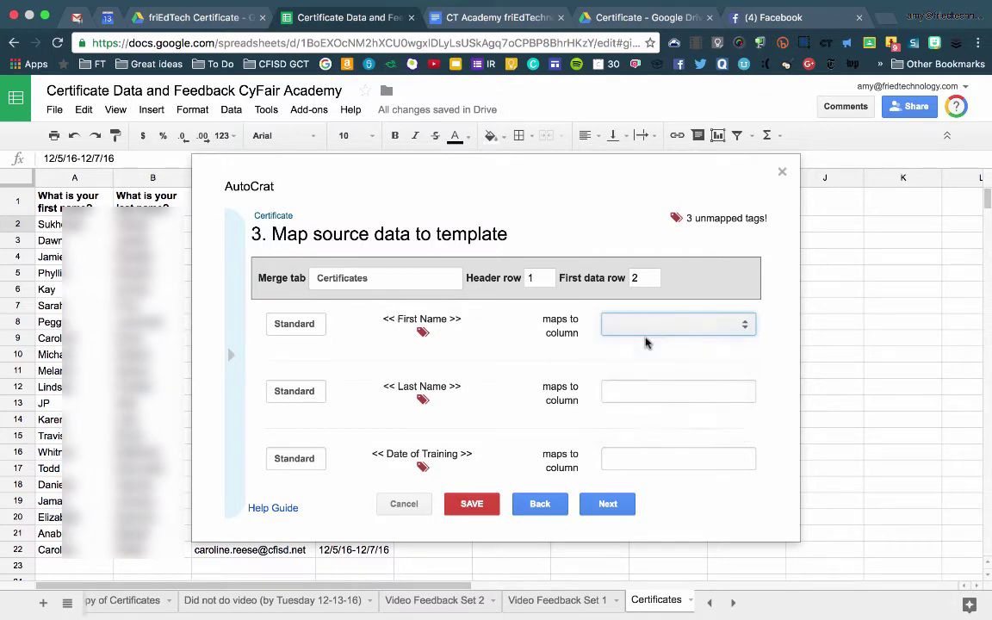
left_click(683, 392)
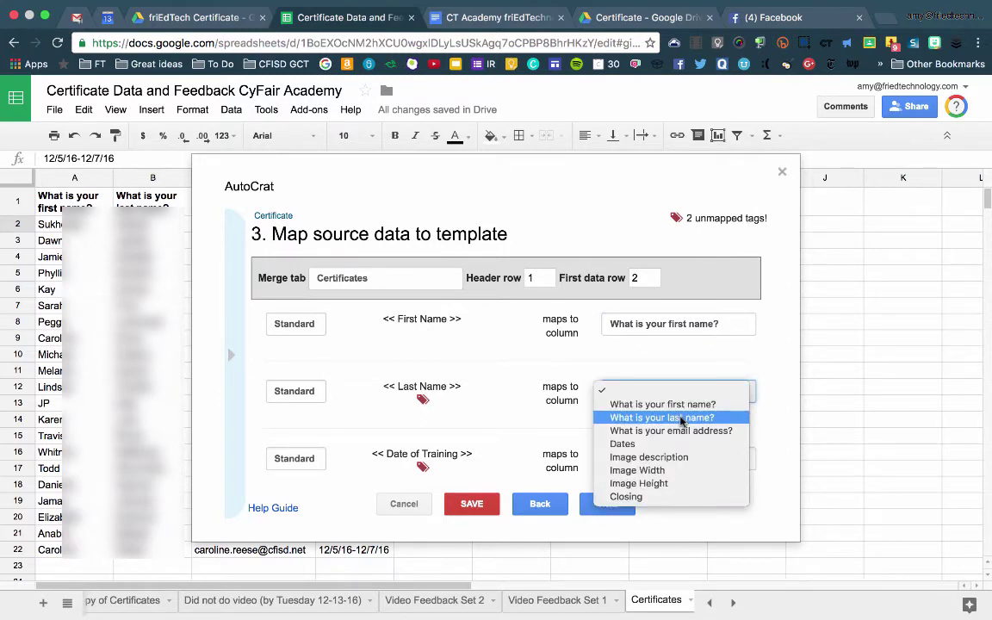
left_click(680, 418)
scroll(609, 416, "down", 1)
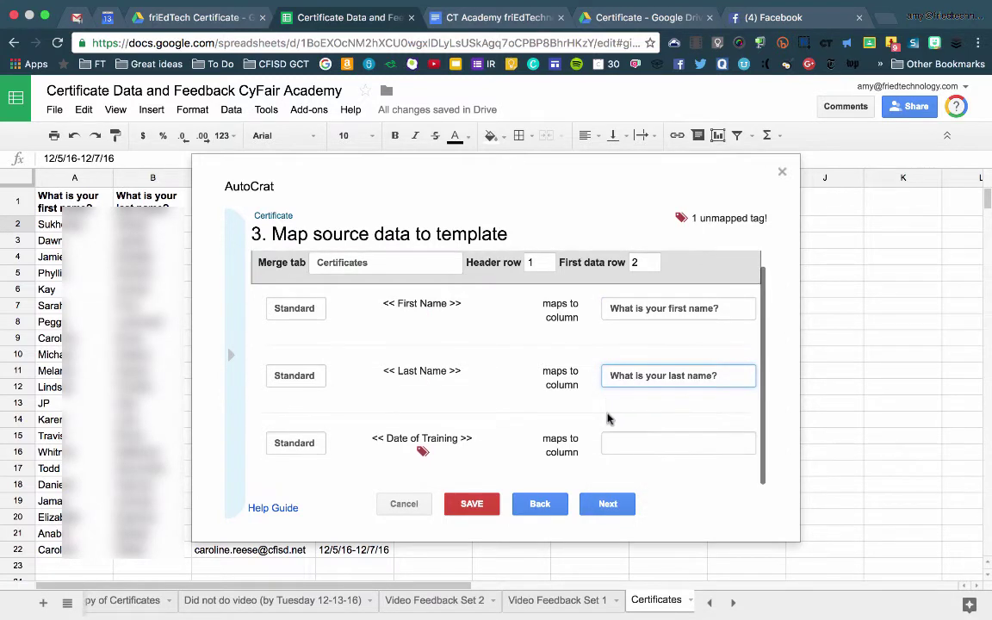
left_click(674, 442)
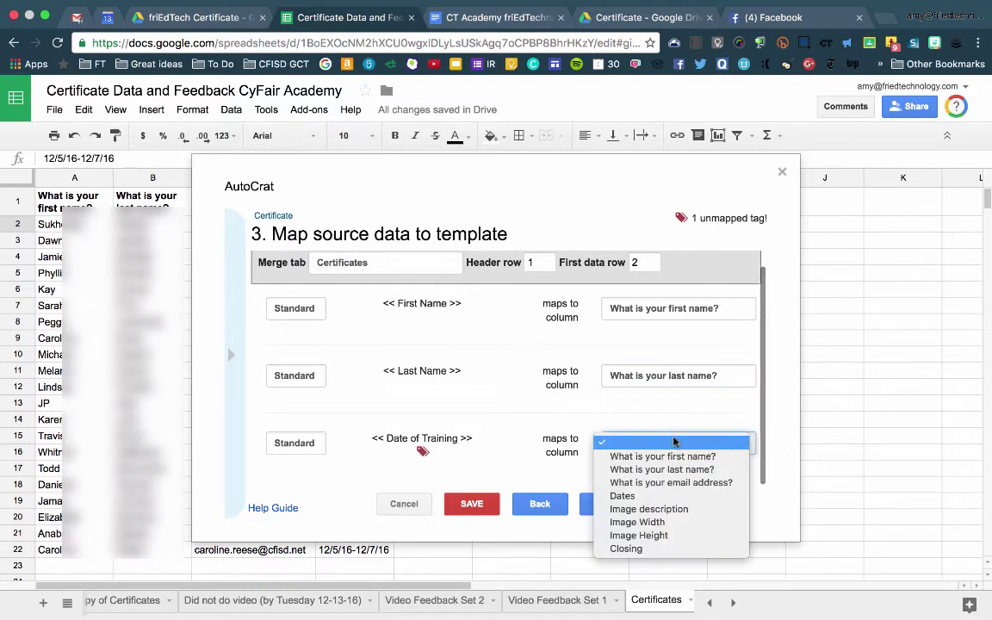
left_click(665, 498)
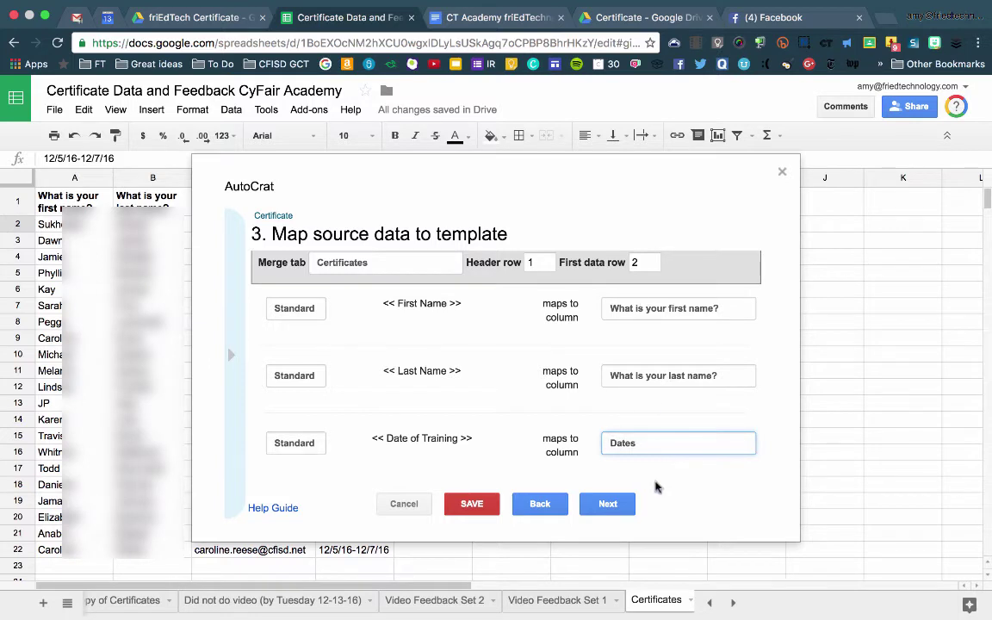
left_click(614, 506)
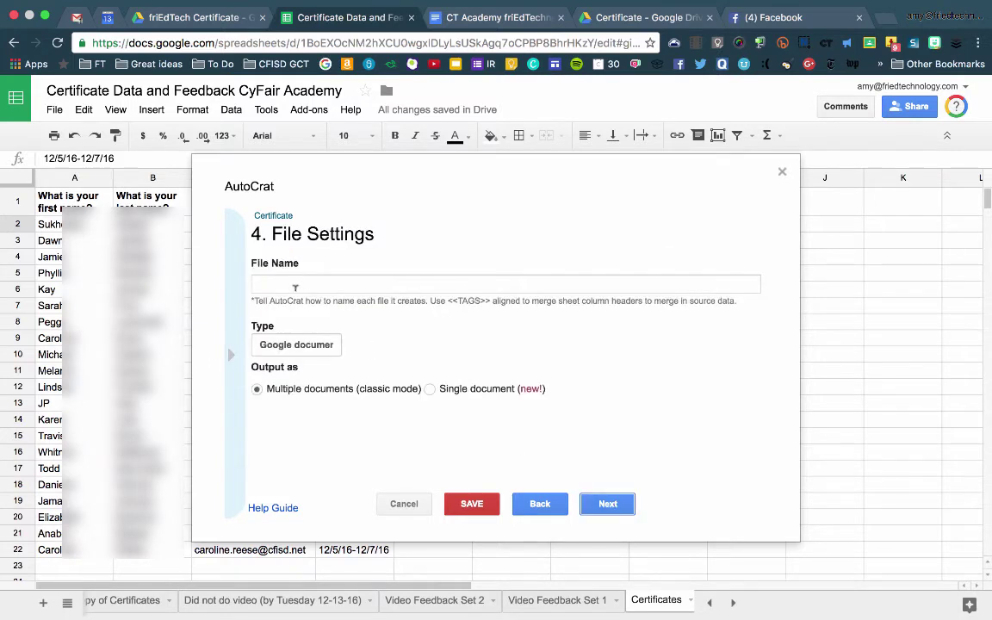
Set the merged file name to the tags <<What is your first name?>> <<What is your last name?>>, separated by a space
left_click(278, 283)
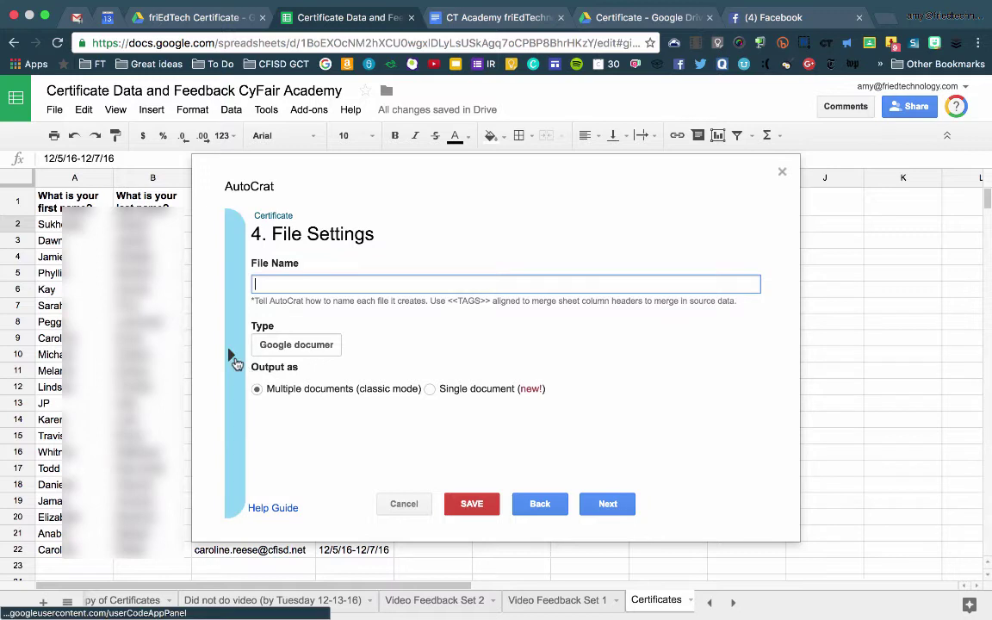
left_click(231, 354)
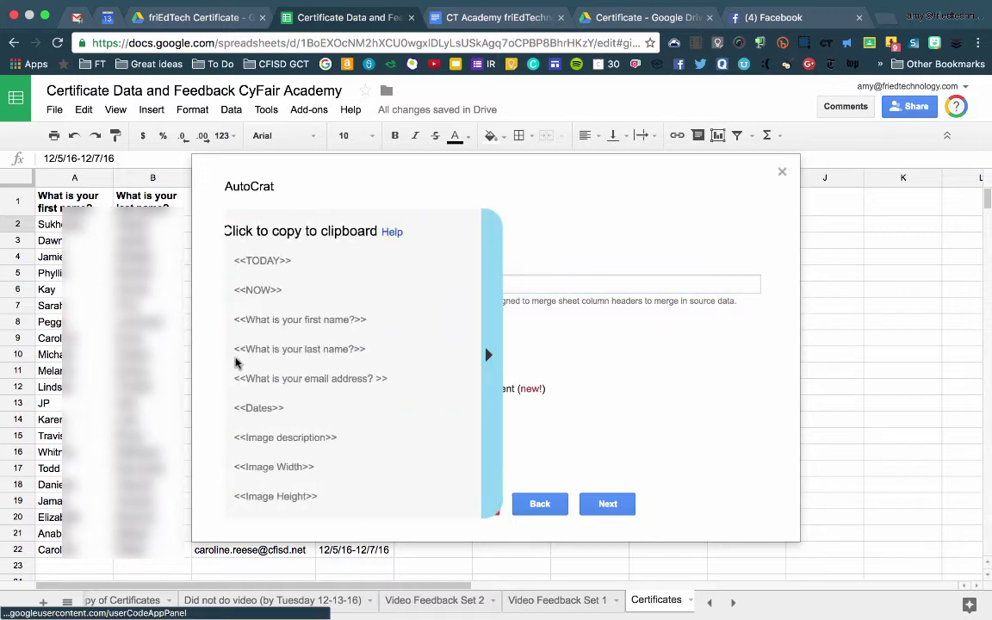
left_click(306, 320)
left_click(296, 283)
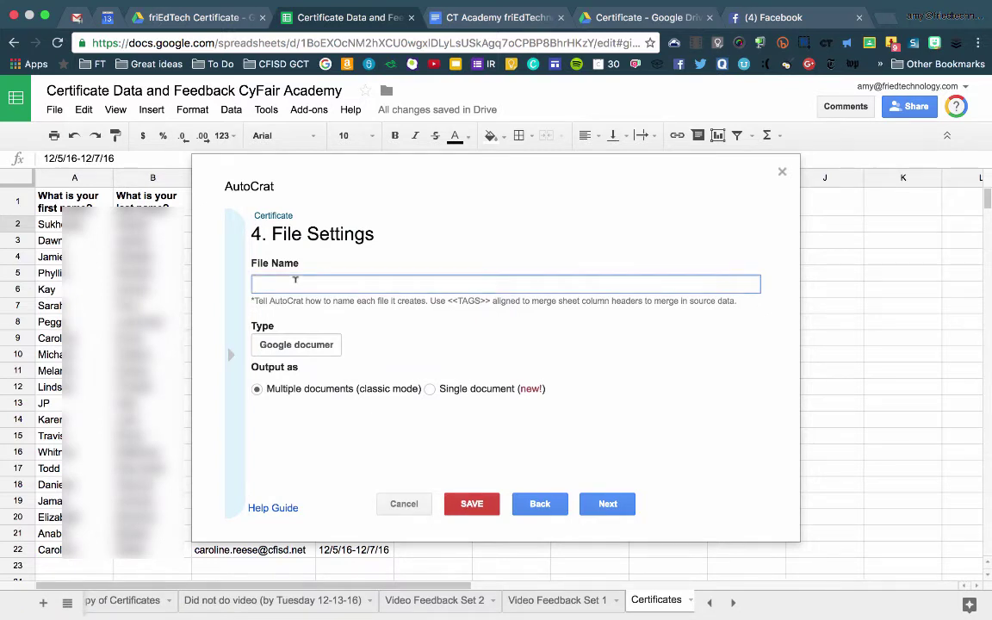
type("<<What is your first name?>>")
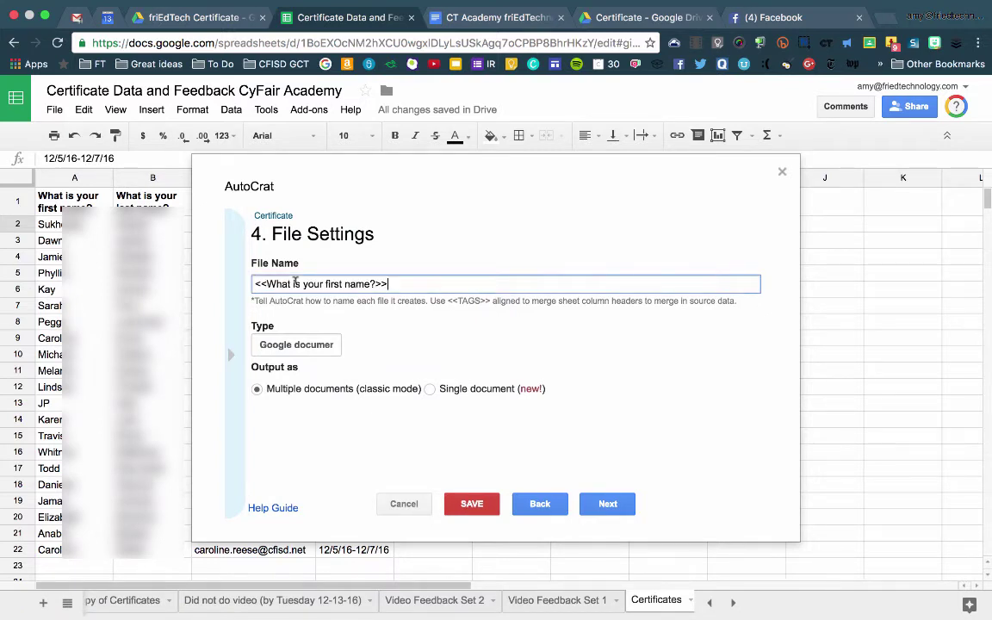
left_click(237, 319)
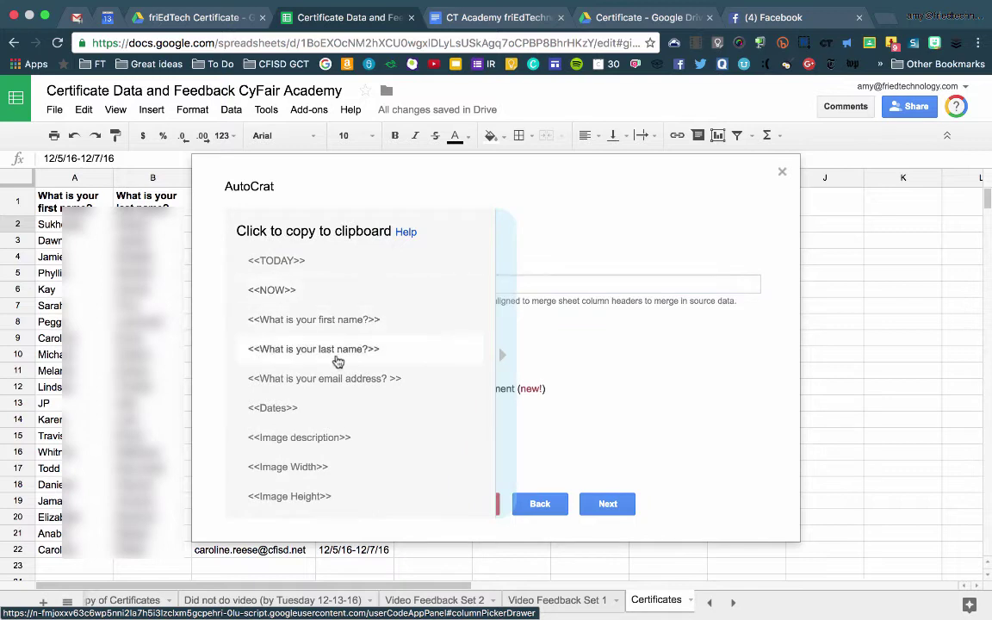
left_click(338, 360)
left_click(412, 285)
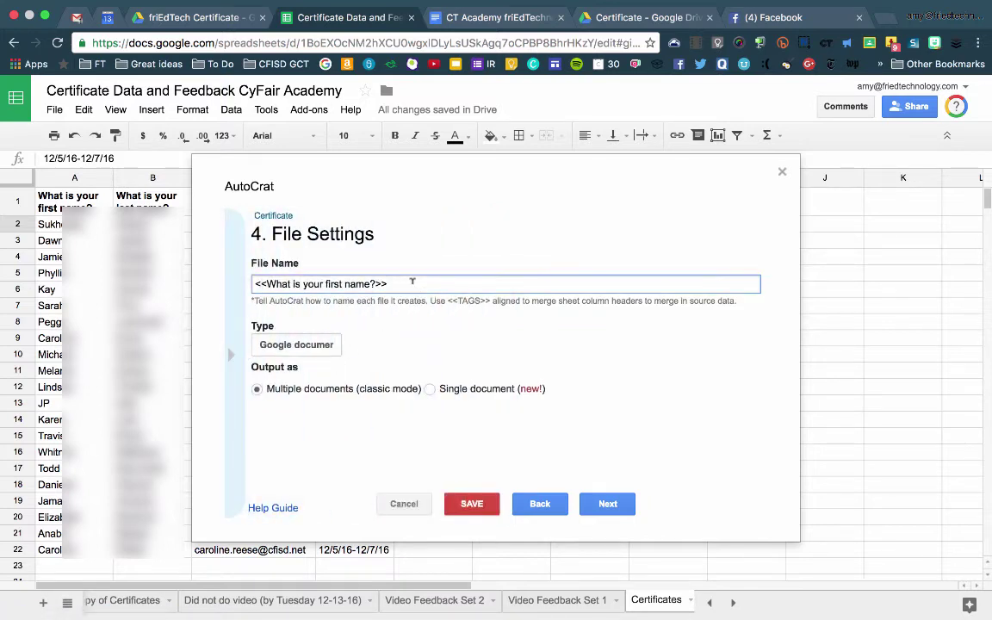
type("<<What is your last name?>>")
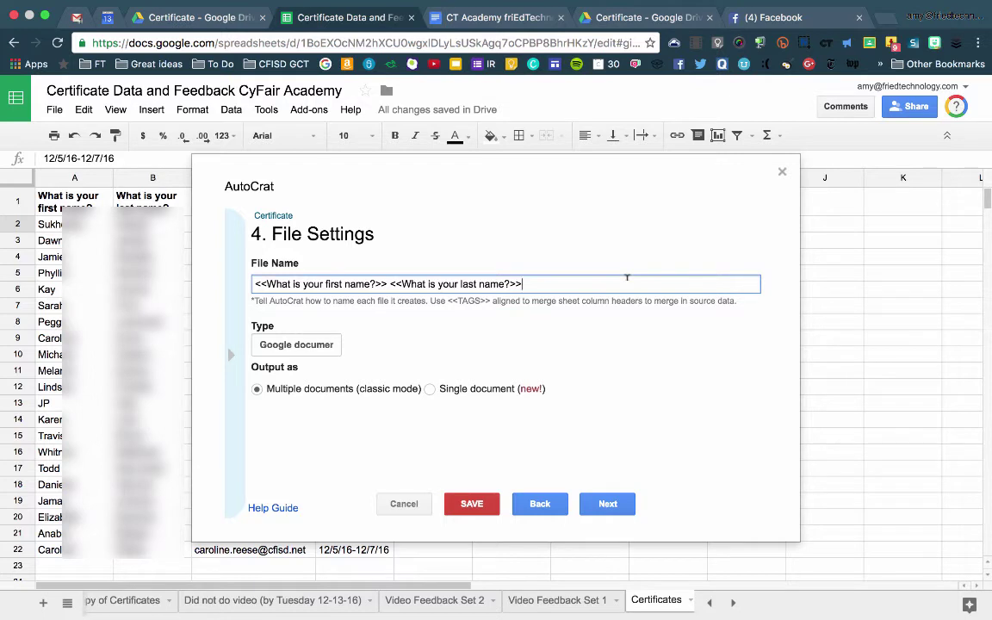
Set the output file type to PDF and try to save the job
left_click(302, 345)
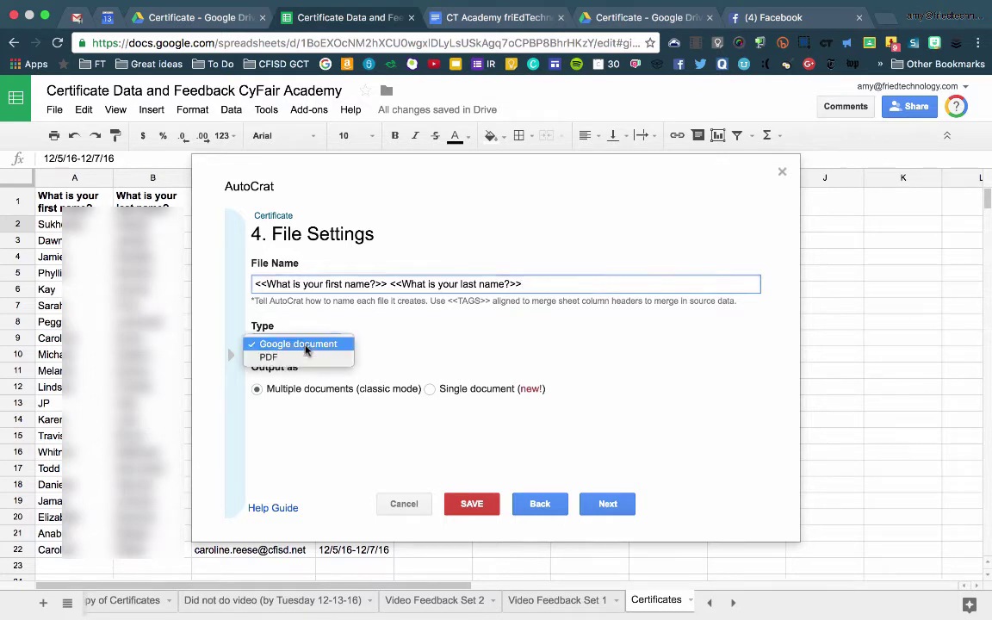
left_click(292, 359)
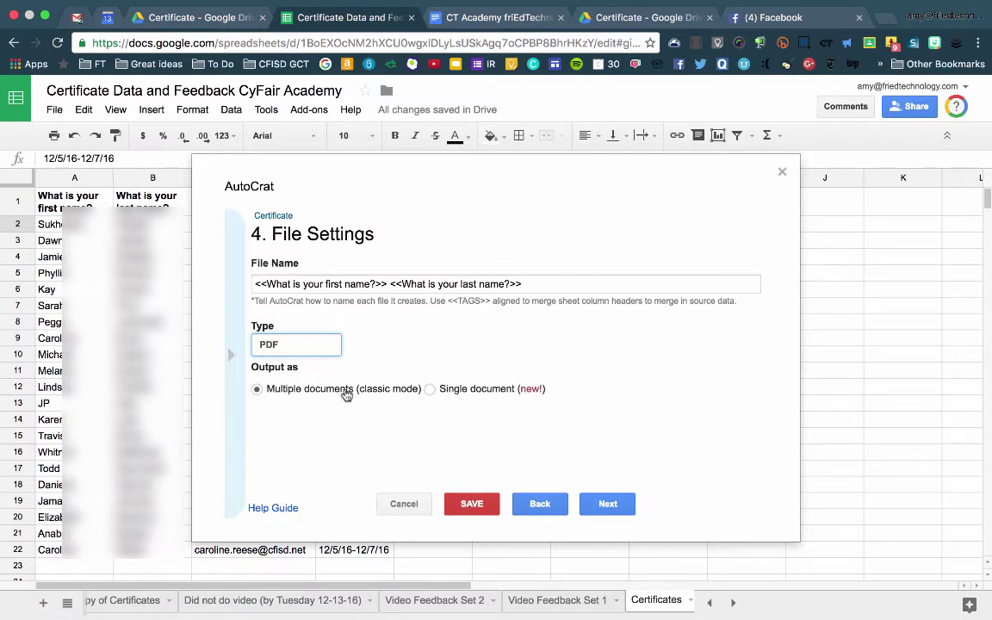
left_click(471, 504)
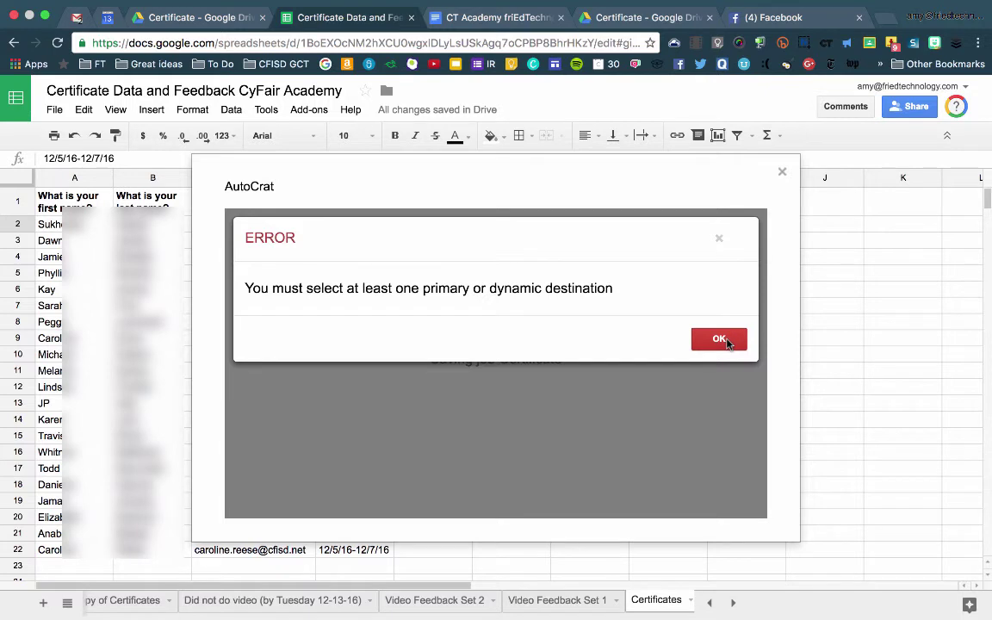
left_click(719, 339)
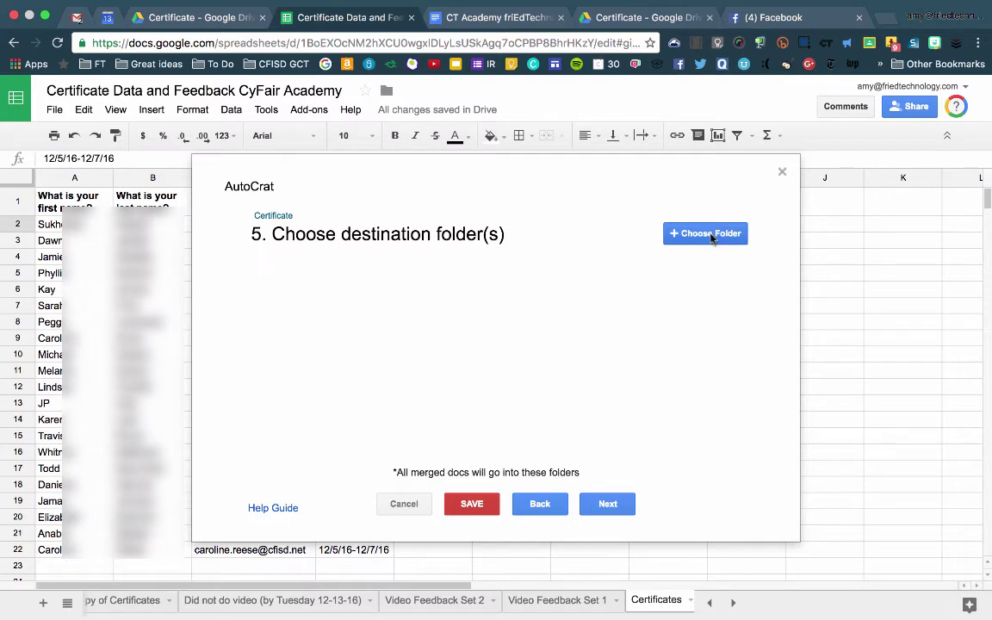
Check the destination folder in Drive, choose Participant Certificates CyFair Academy as the job's destination folder, and save the job
left_click(196, 19)
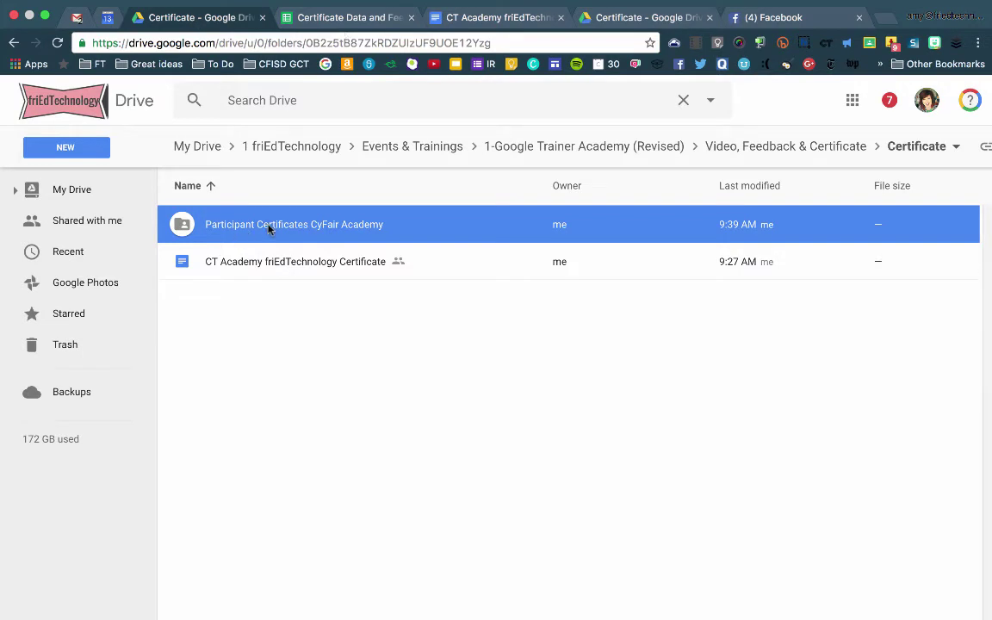
left_click(353, 25)
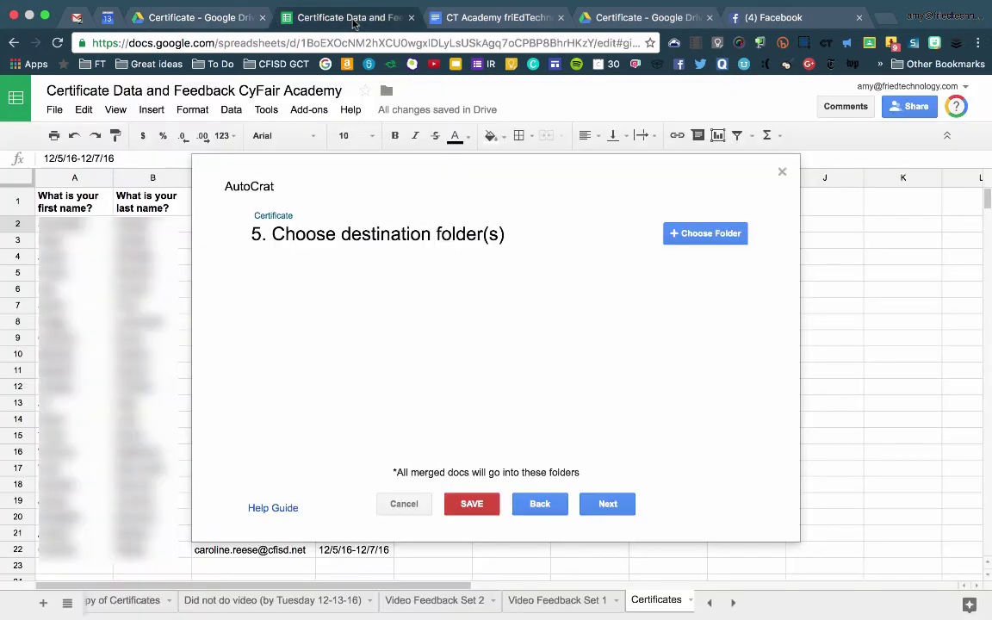
left_click(711, 236)
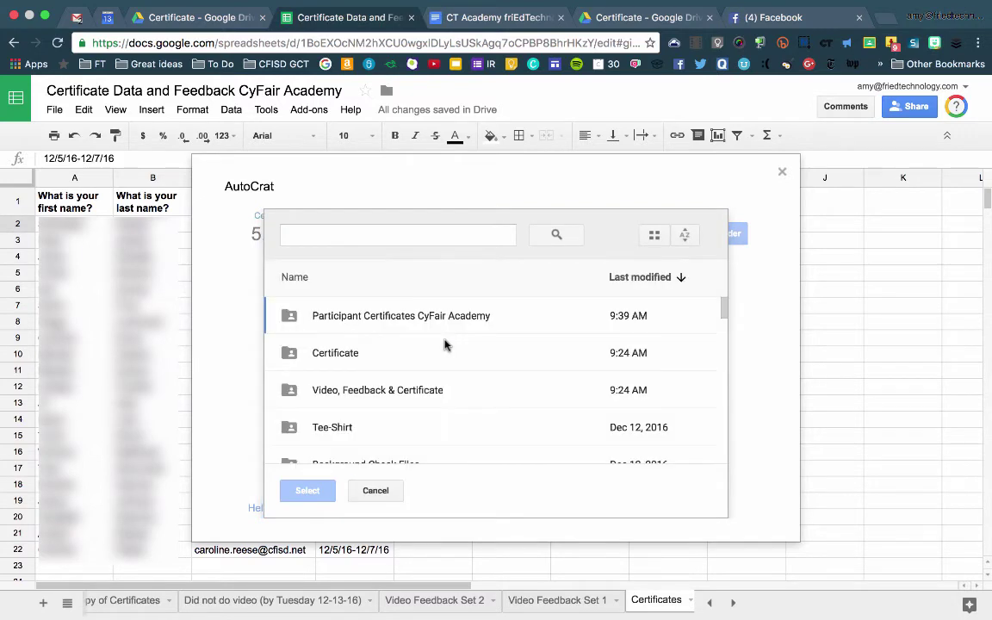
left_click(426, 320)
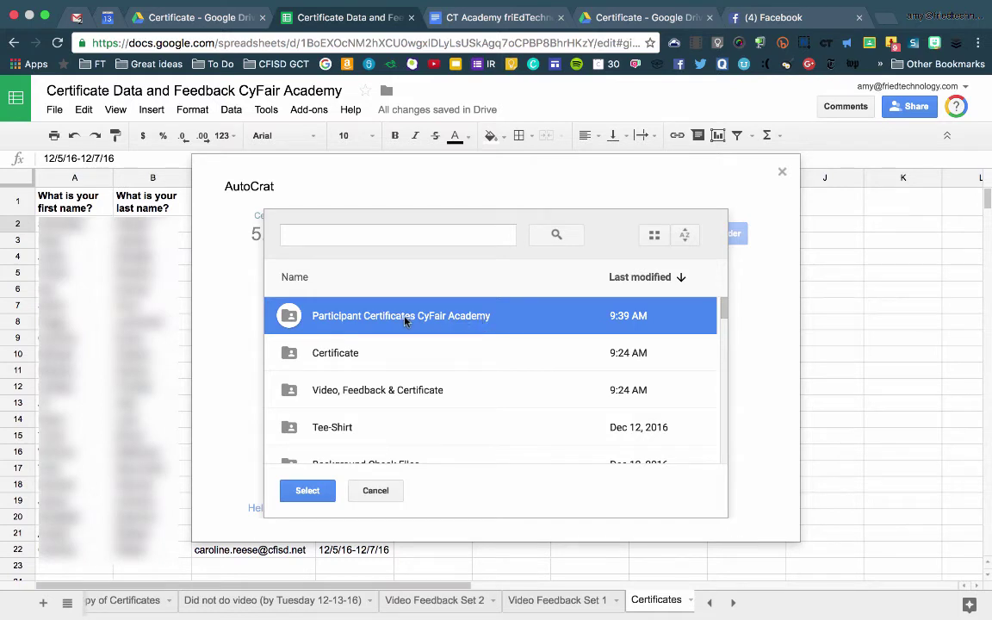
left_click(315, 496)
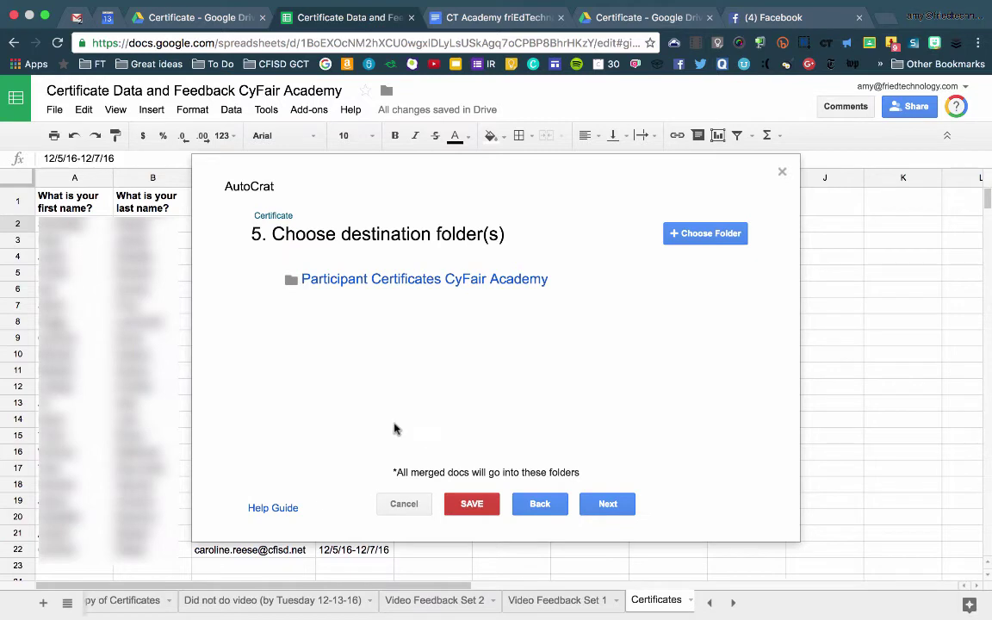
left_click(473, 506)
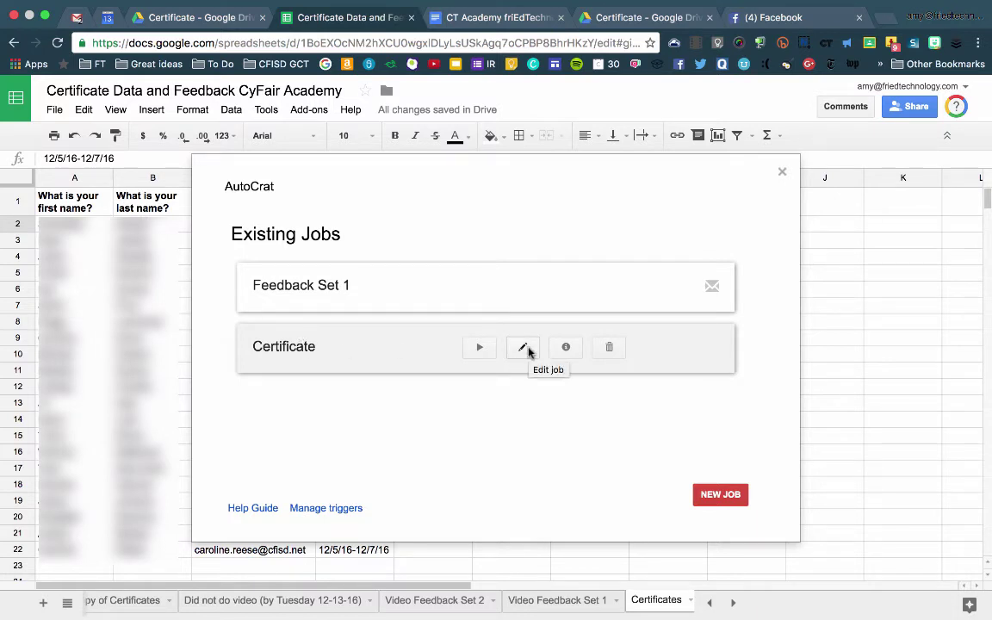
Reopen the Certificate job for editing and review its settings through to the sharing stage, returning to the optional dynamic folder reference
left_click(523, 348)
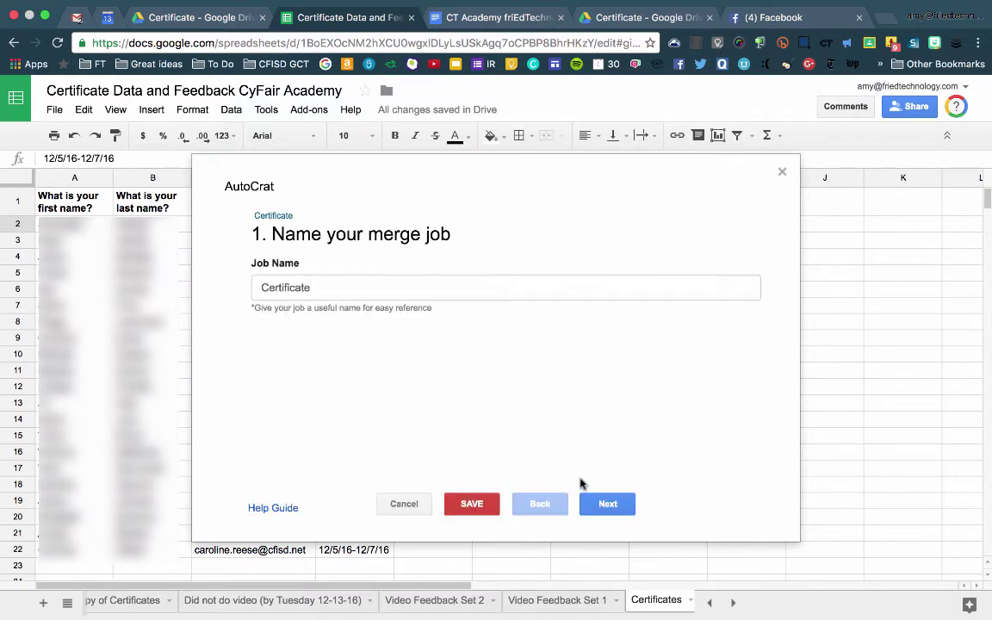
left_click(600, 505)
left_click(599, 507)
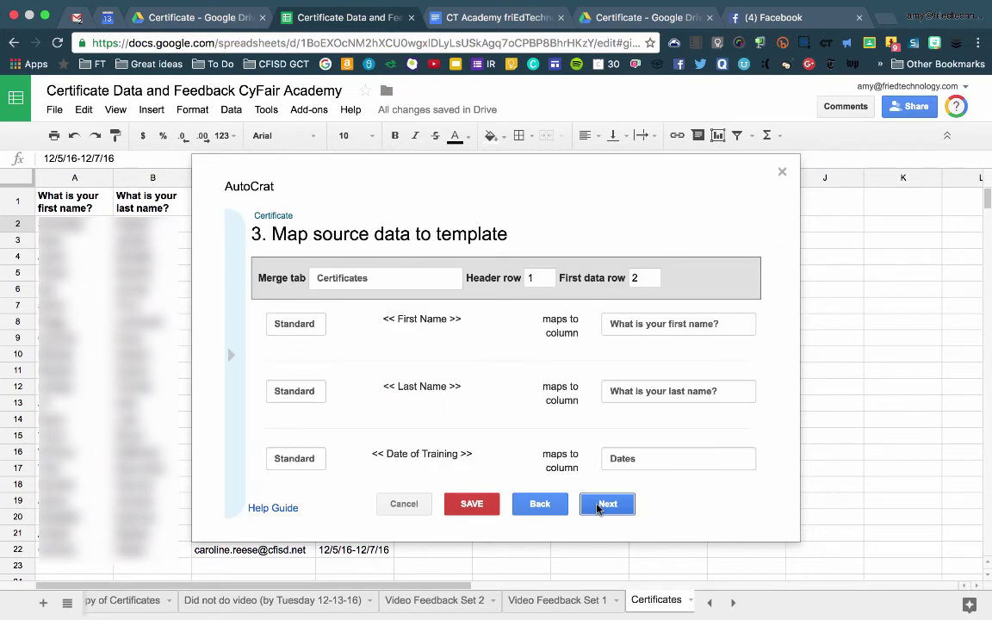
left_click(598, 506)
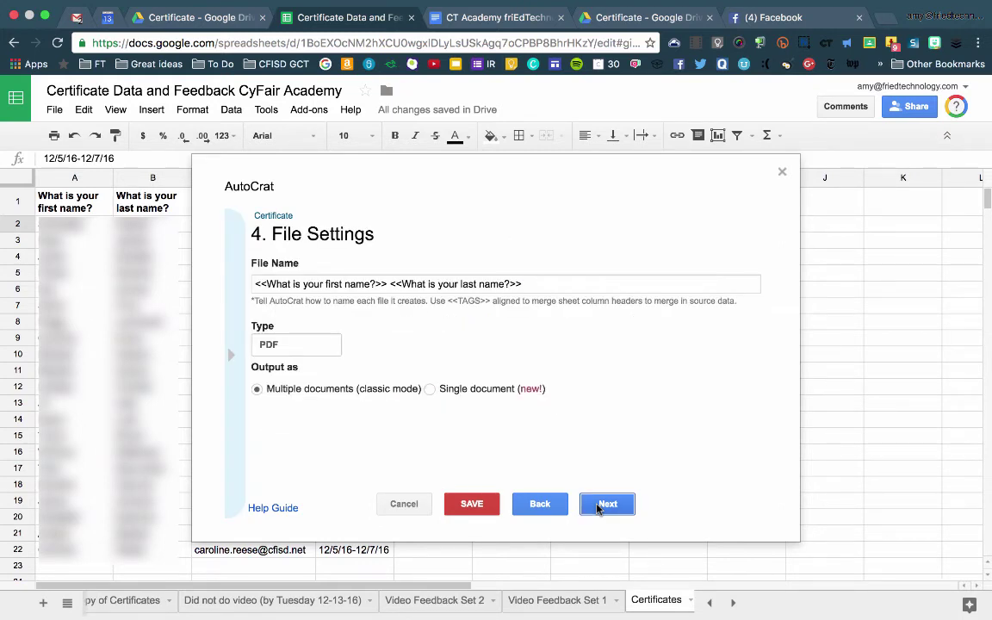
left_click(598, 507)
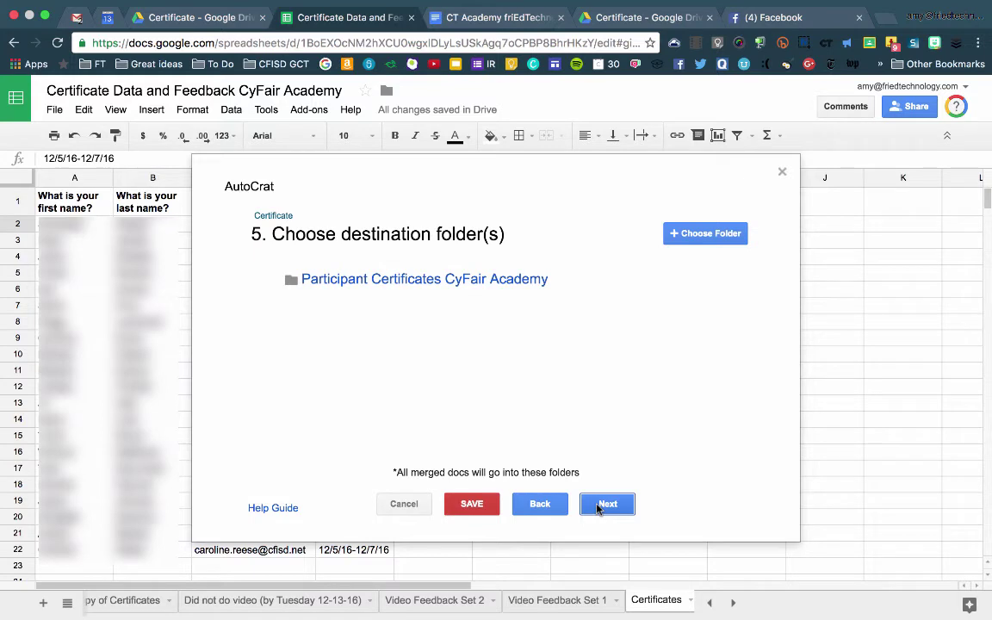
left_click(598, 507)
left_click(598, 507)
left_click(598, 506)
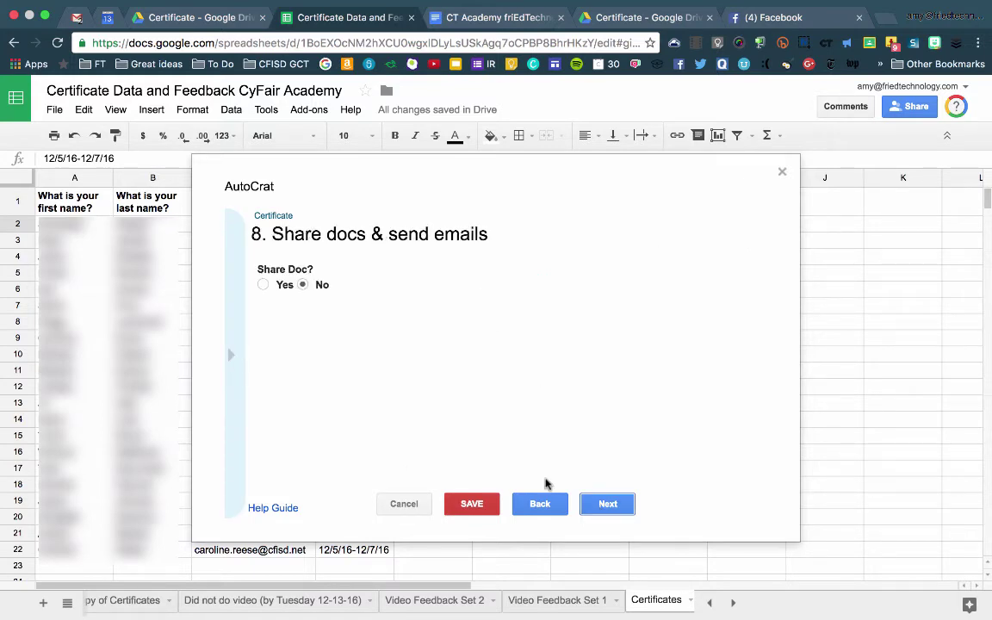
left_click(540, 506)
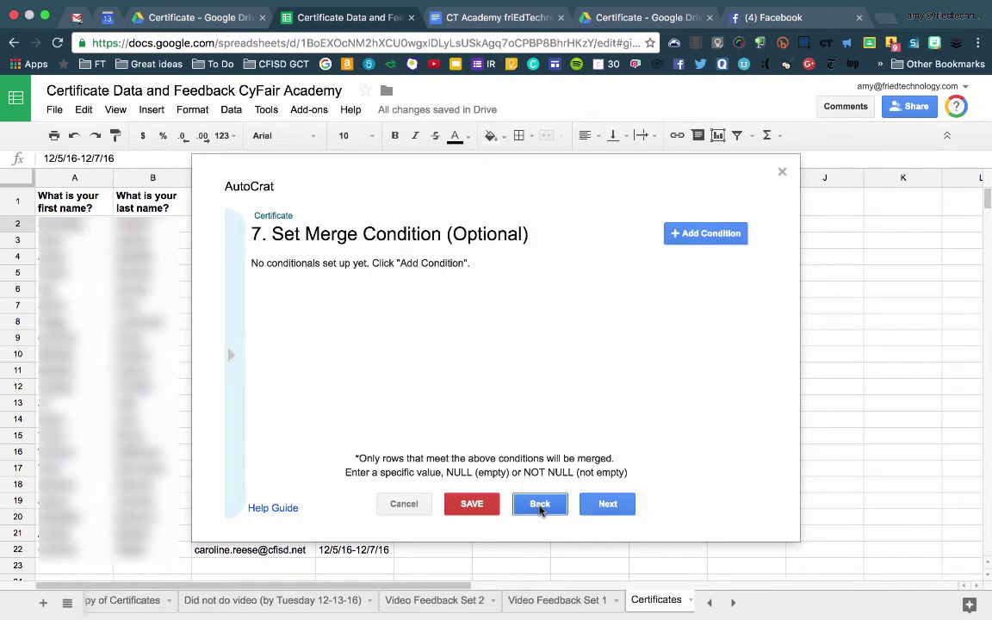
left_click(540, 507)
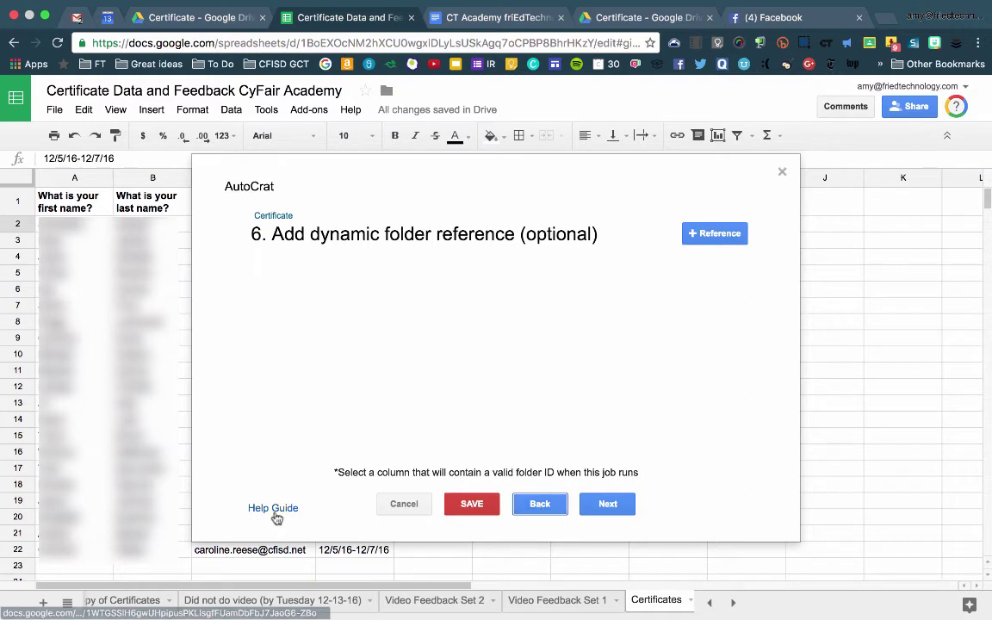
Skip the optional folder reference and merge condition, and turn on document sharing for the Certificate job
left_click(607, 506)
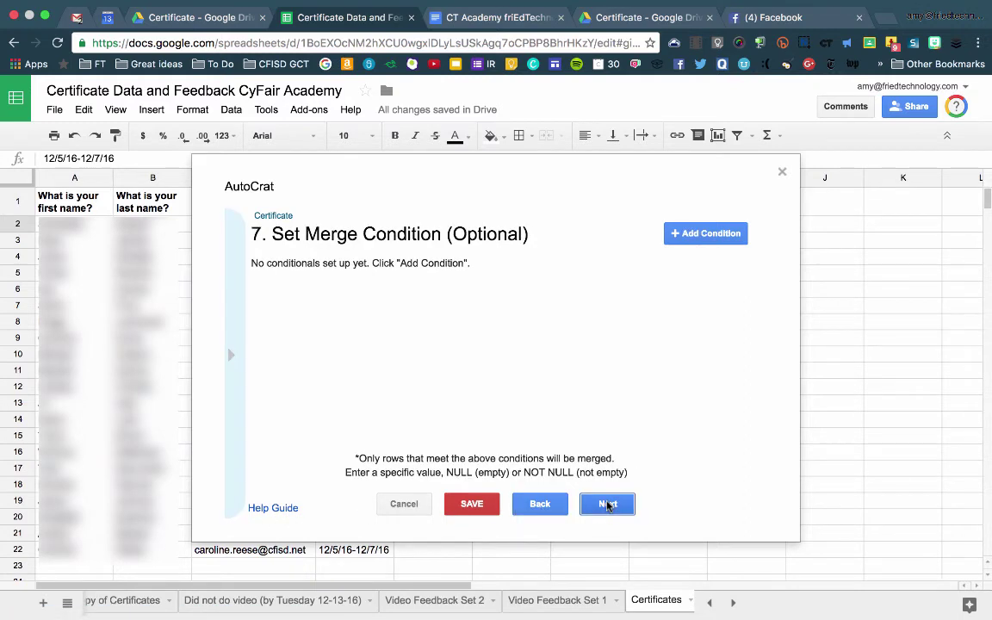
left_click(608, 506)
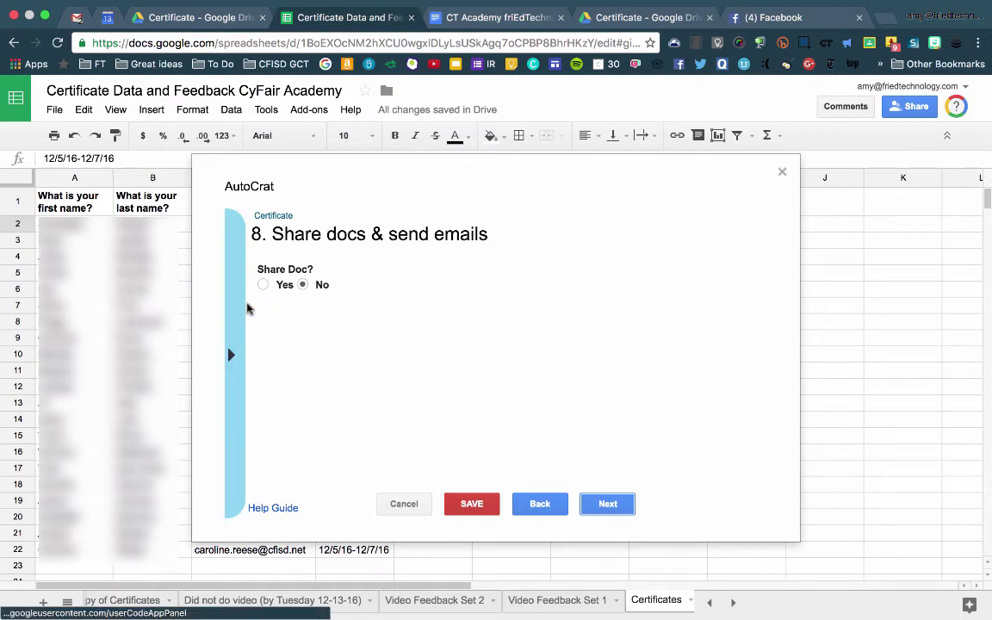
left_click(264, 285)
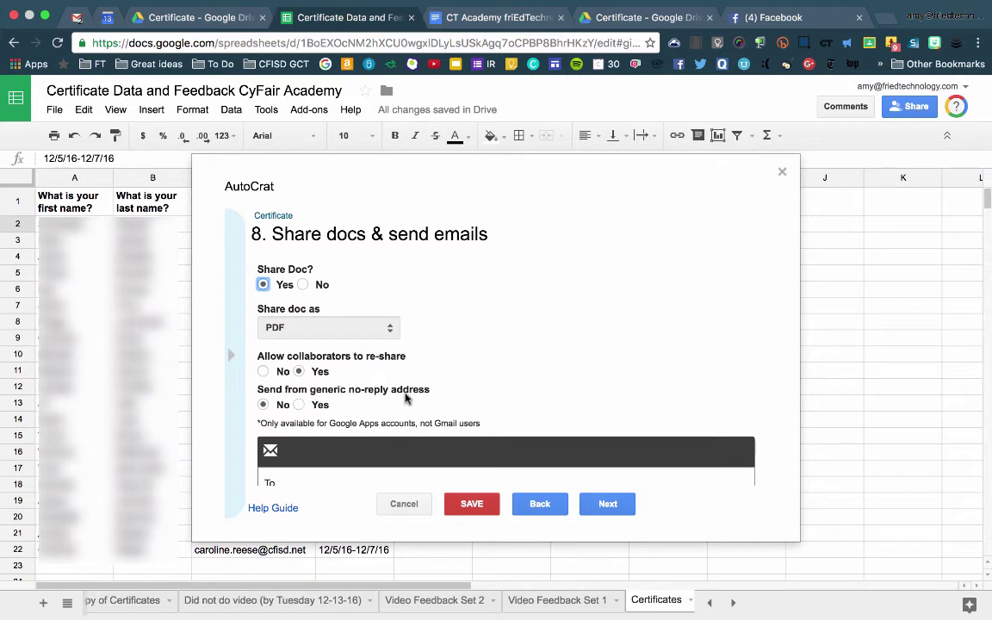
Address the sharing email to the copied tag <<What is your email address? >>
mouse_move(403, 395)
left_click(236, 334)
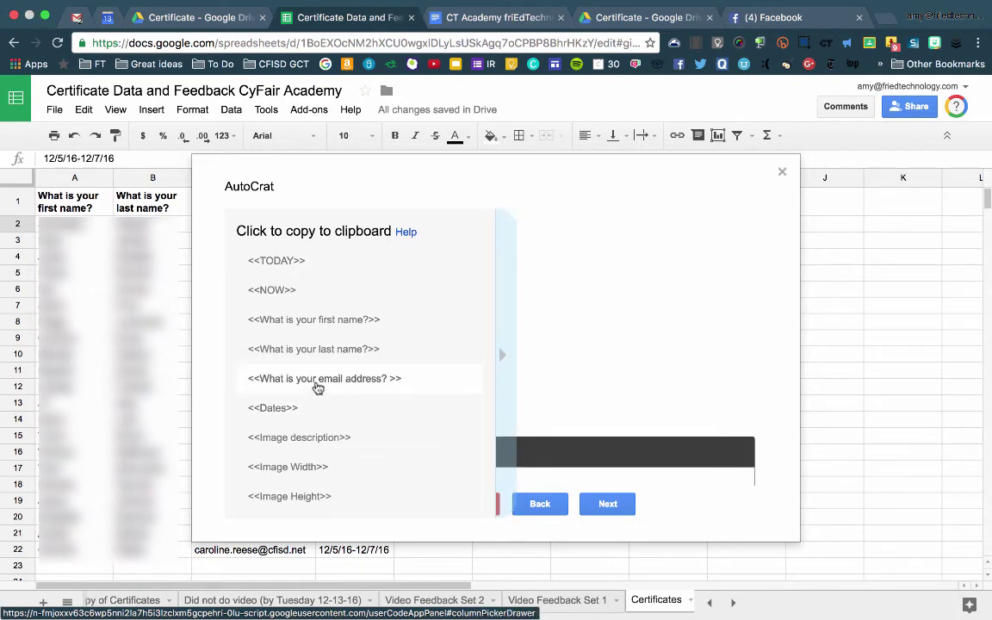
left_click(317, 379)
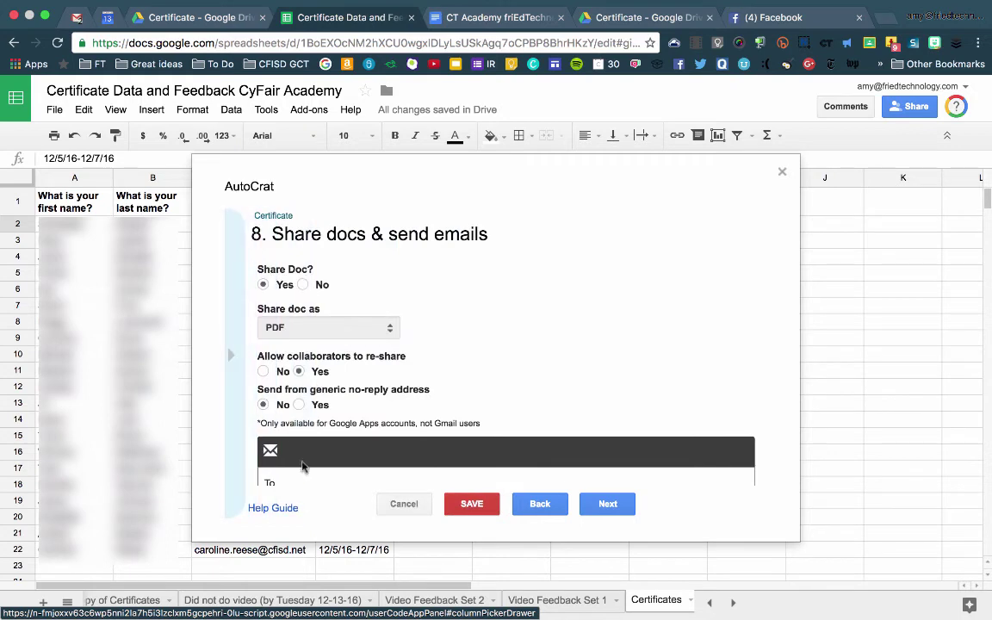
scroll(319, 465, "down", 3)
scroll(319, 465, "down", 1)
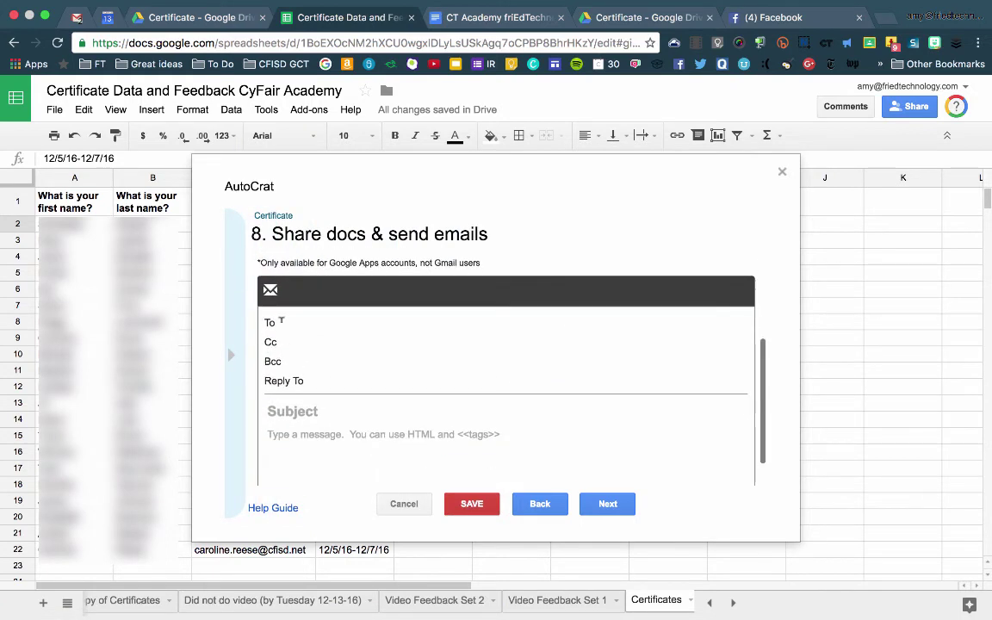
left_click(319, 321)
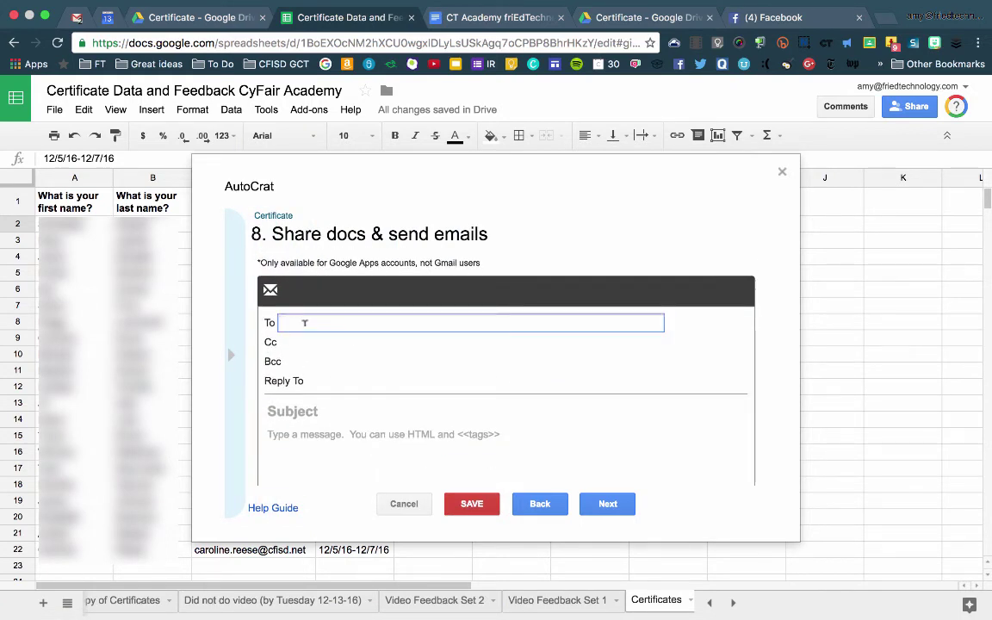
type("<<What is your email address? >>")
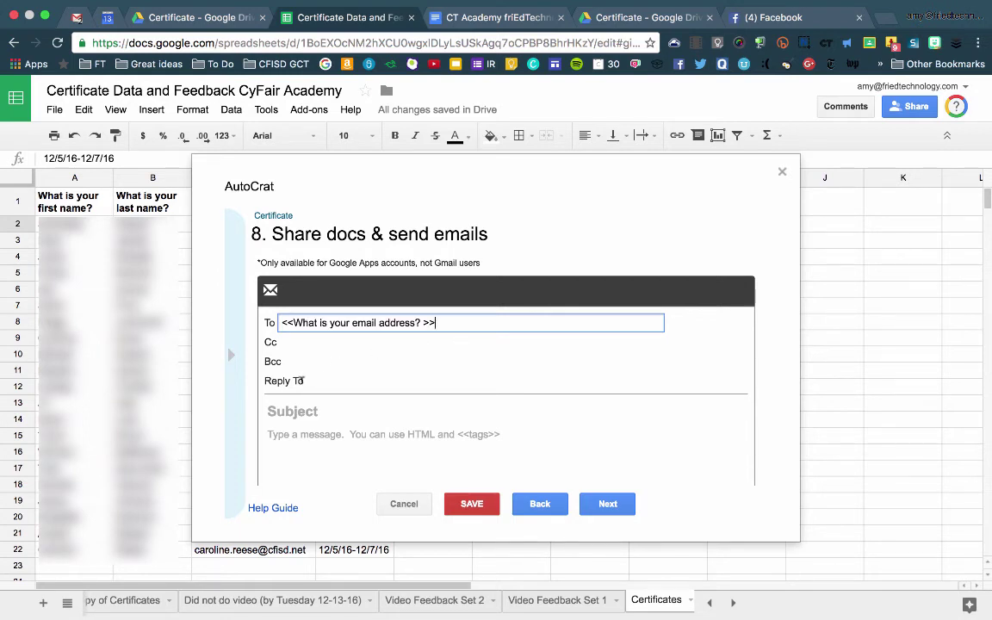
Set the email subject to "CyFair Google Certified Academy Certificate"
left_click(300, 408)
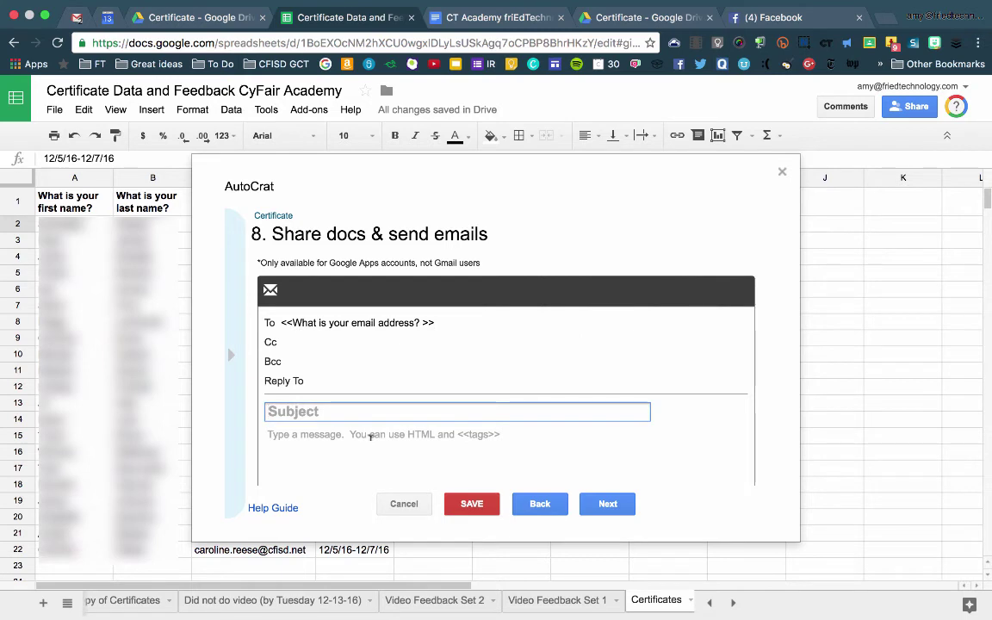
type("CyFair G")
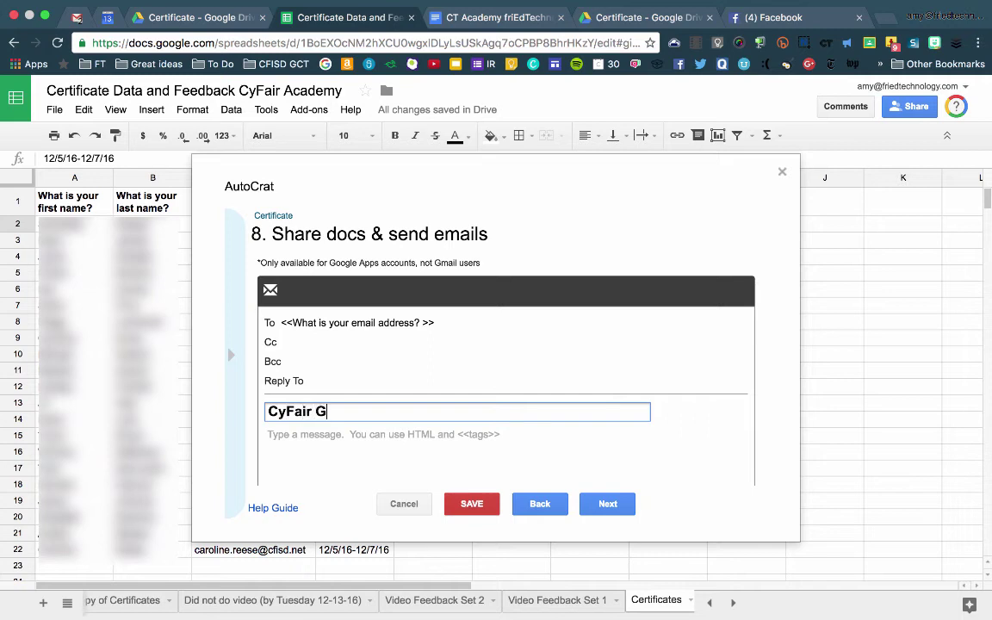
type("oogle Certifie")
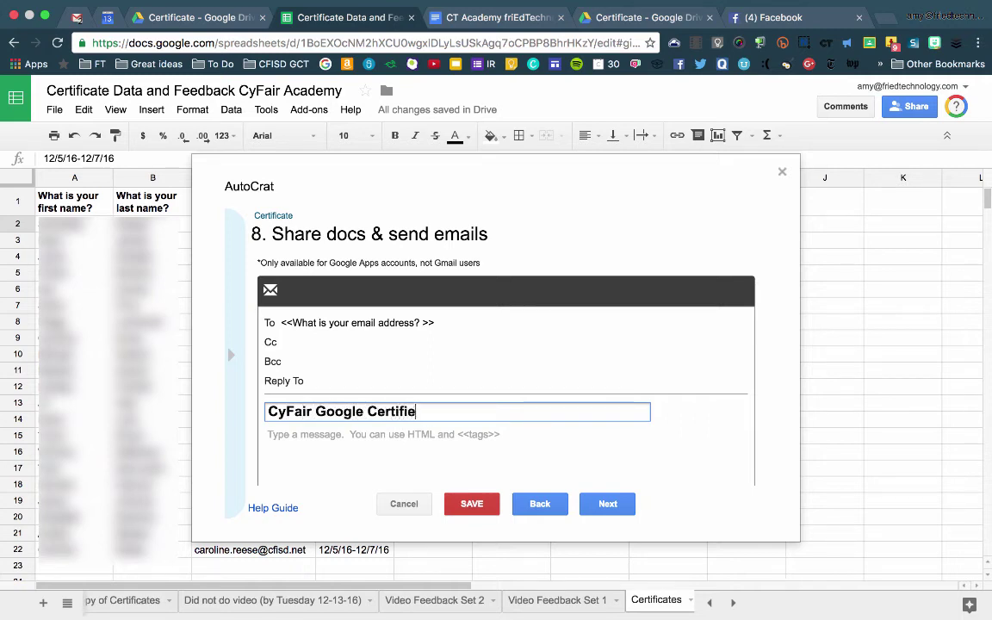
type("d Academy Cert")
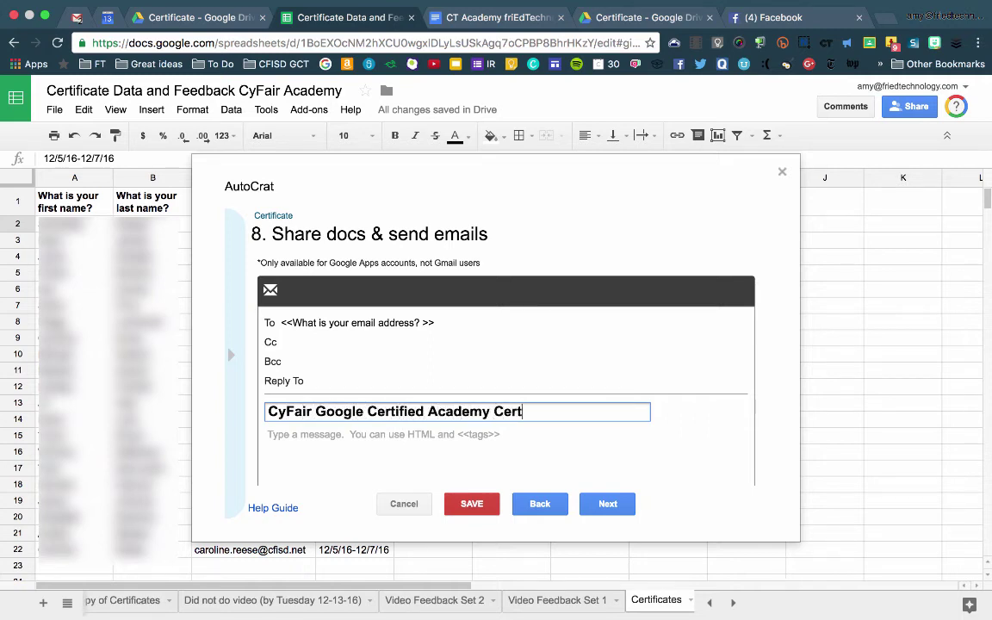
type("ificate")
Start the email message with the greeting "Dear <<What is your first name?>>," using the copied first-name tag
left_click(412, 465)
type("Dear,")
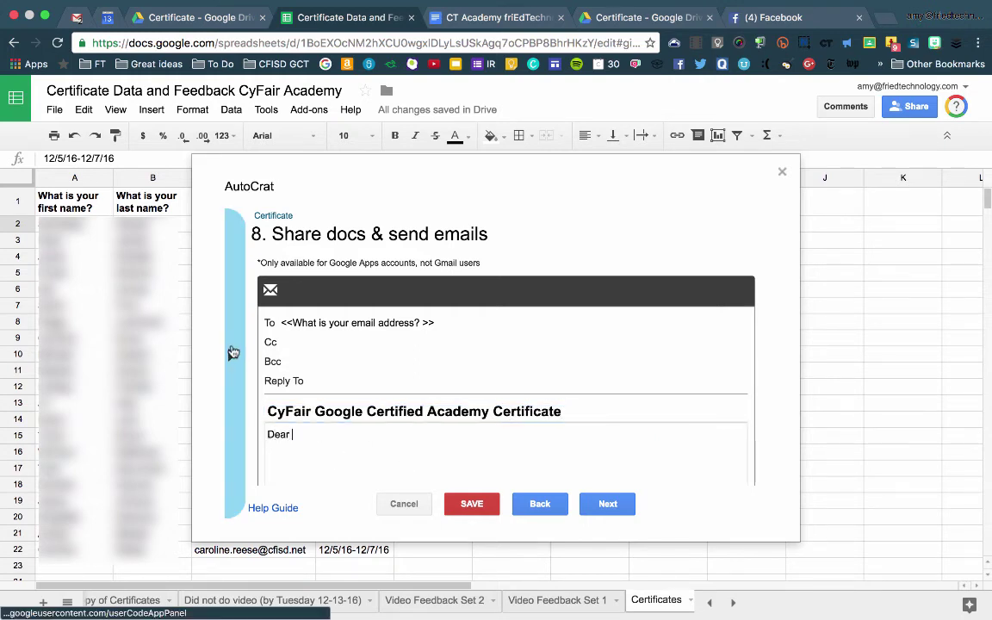
left_click(231, 354)
left_click(266, 321)
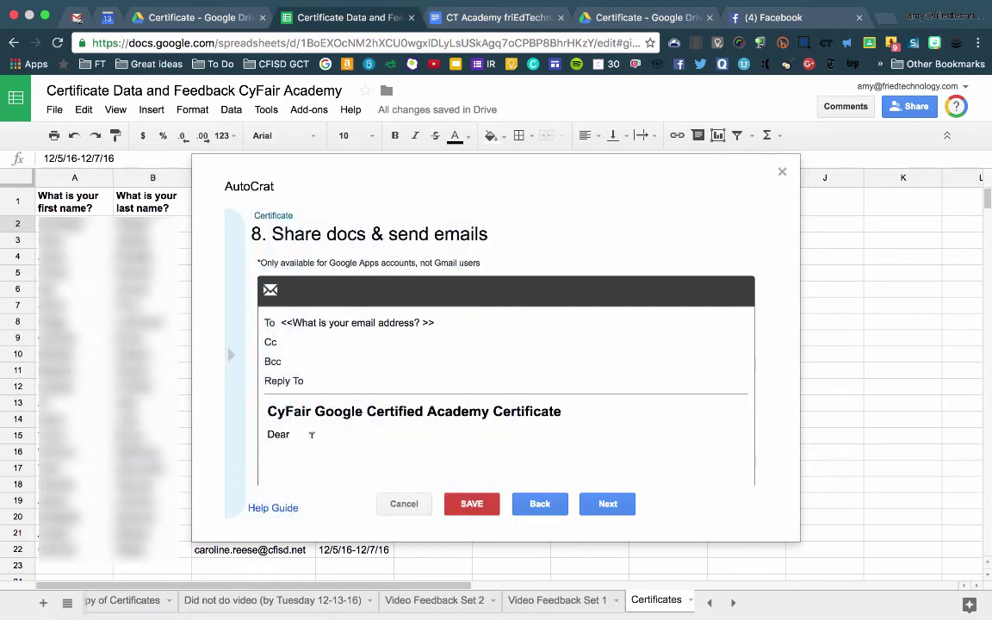
type("<<What is your first name?>>")
type(",")
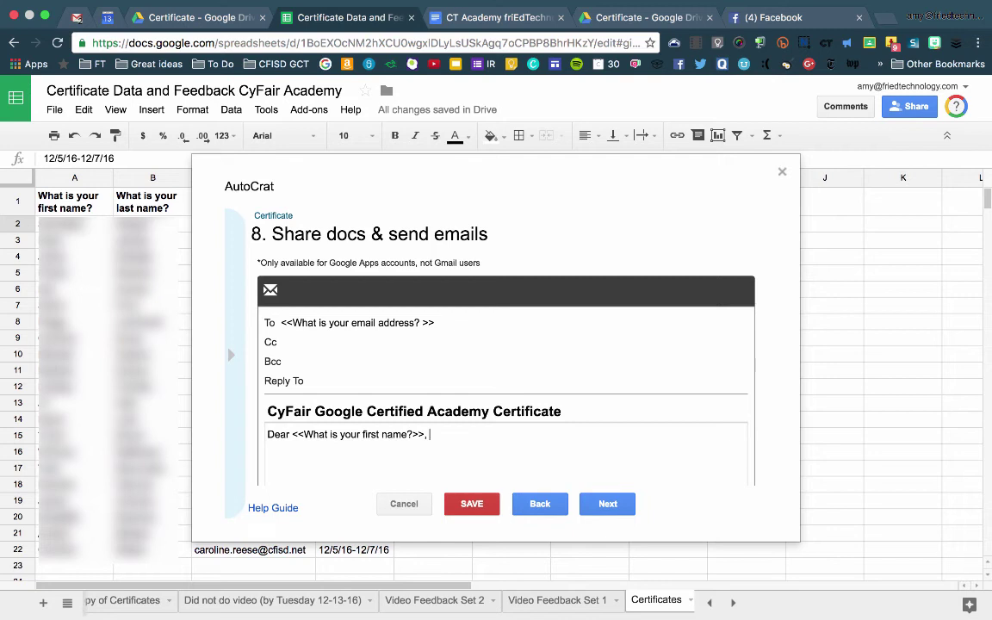
Paste the prepared message below the greeting, thanking participants for attending the friEdTechnology Google Certified Trainer Academy and completing their Screencast
key("Return")
key("super+v")
scroll(446, 439, "up", 2)
scroll(446, 457, "up", 2)
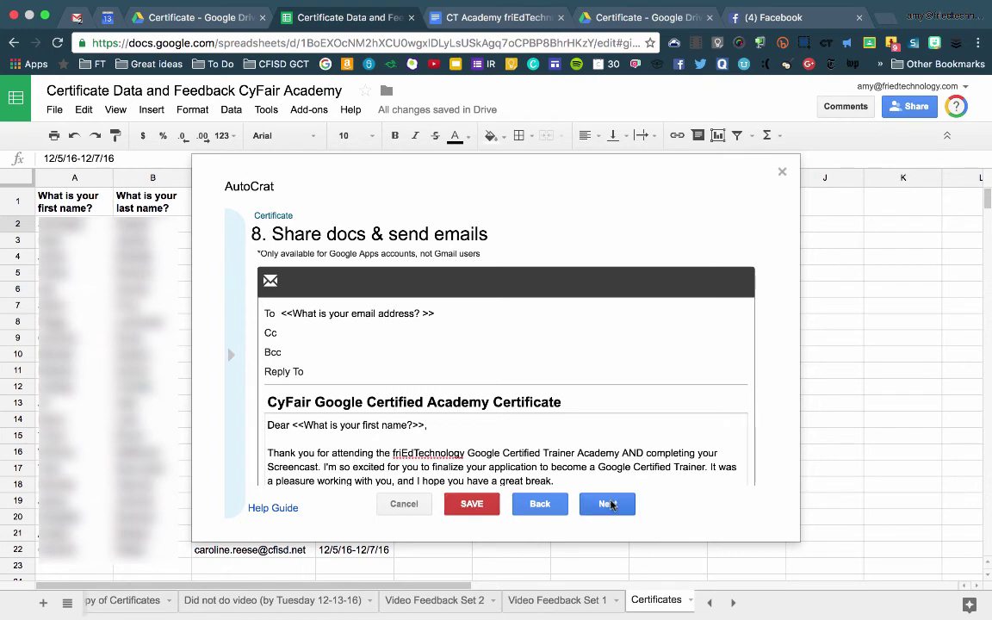
Save the Certificate job with the form and time triggers left at No, and run it
left_click(611, 504)
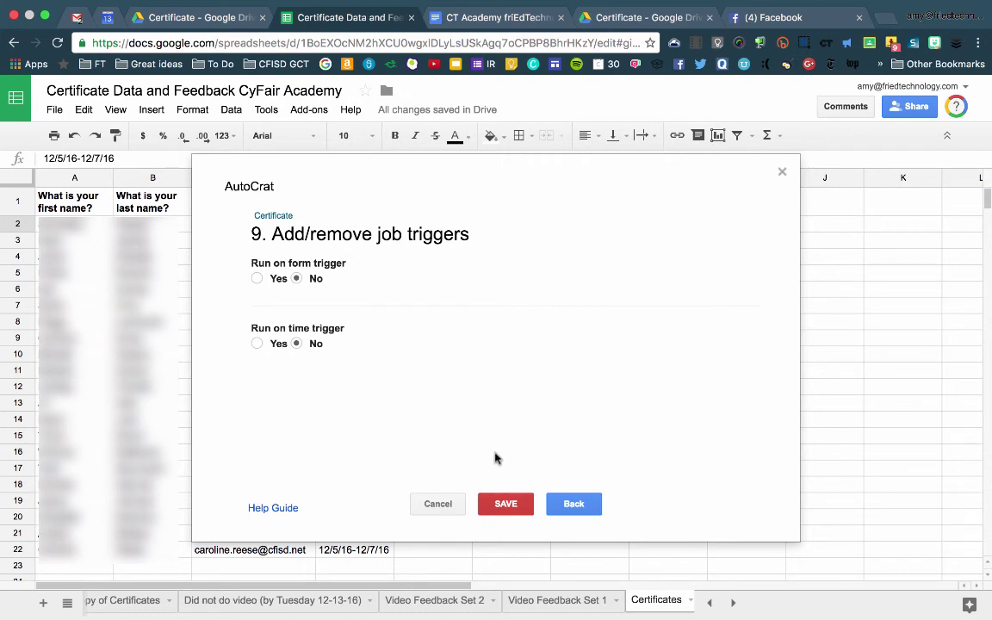
left_click(512, 503)
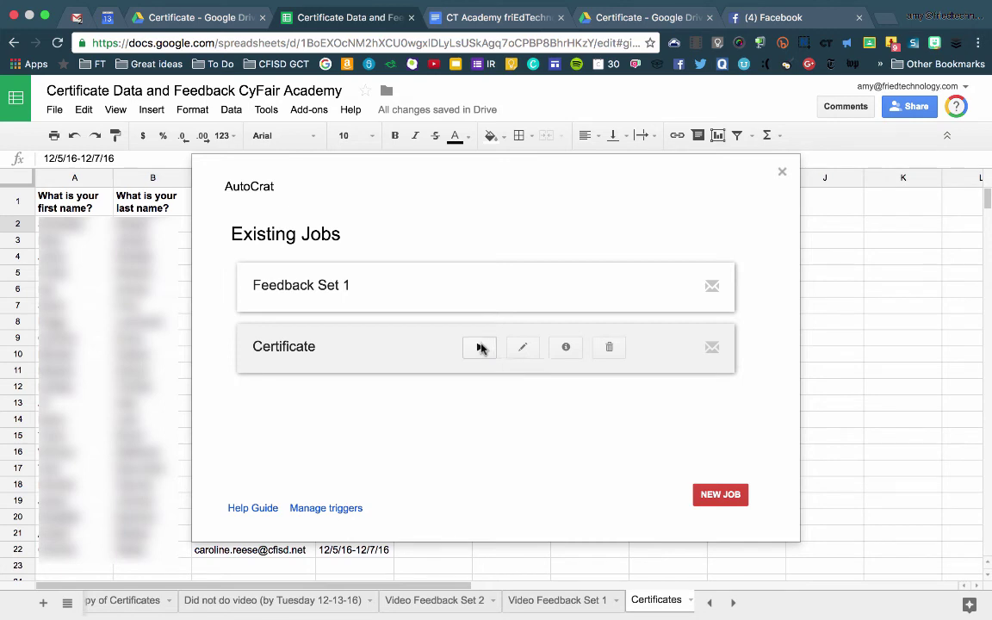
left_click(480, 347)
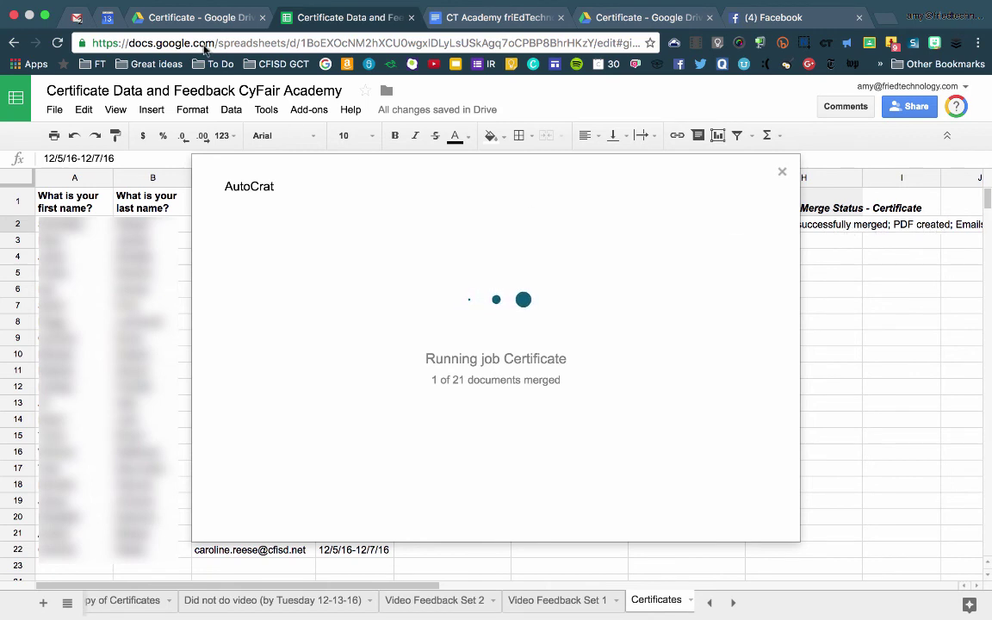
Switch to Google Drive, open the Participant Certificates CyFair Academy folder, and preview the first generated PDF certificate
left_click(198, 17)
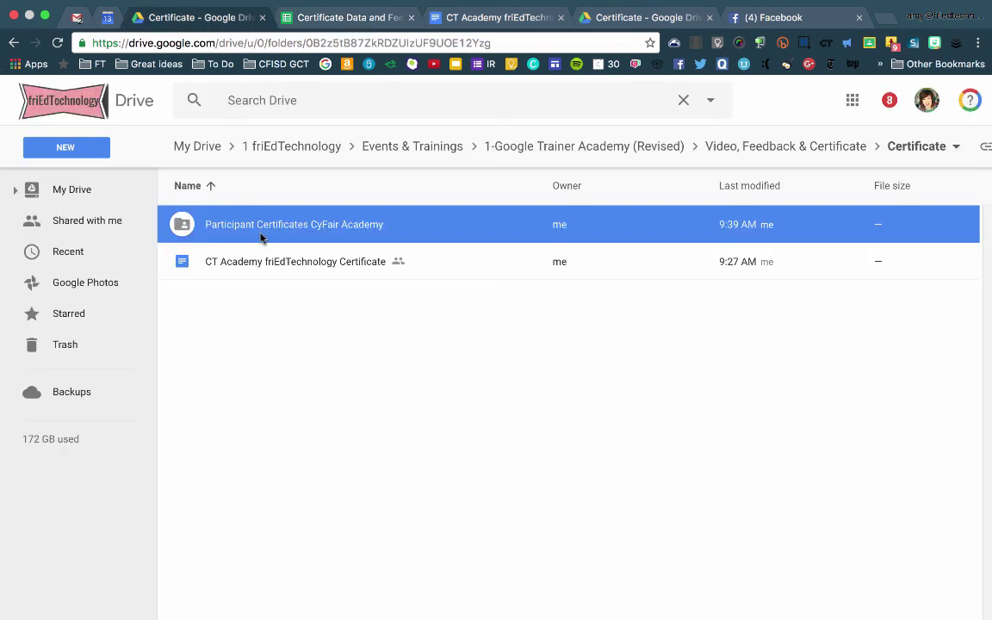
double_click(261, 225)
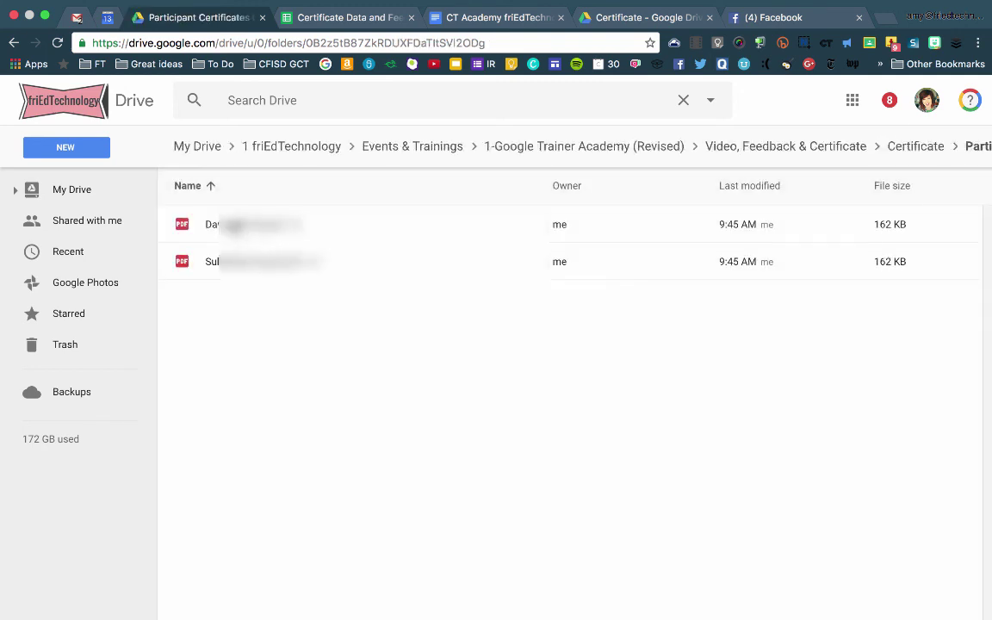
left_click(232, 226)
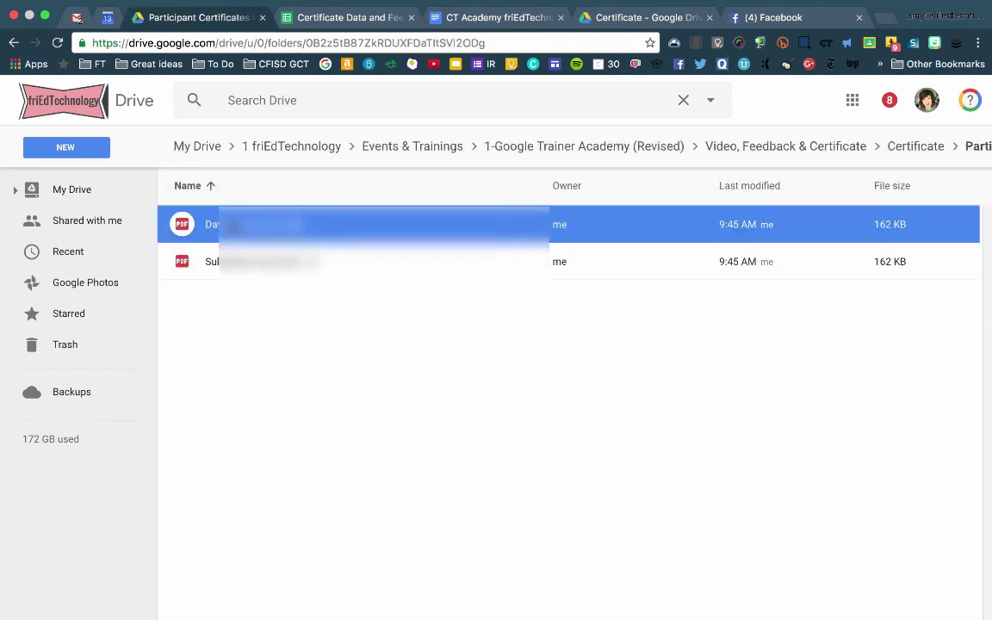
double_click(259, 224)
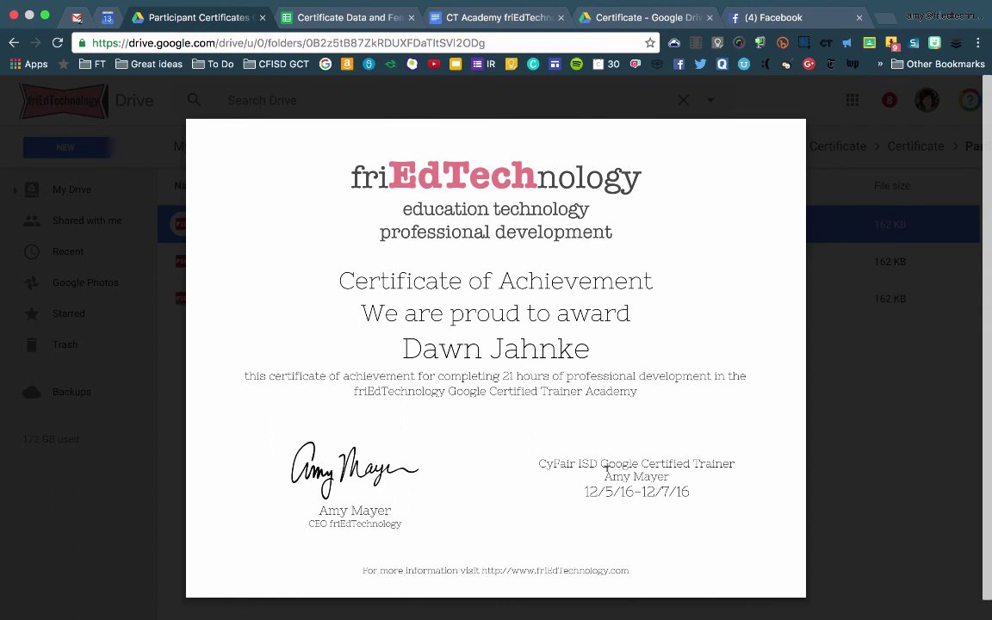
mouse_move(397, 100)
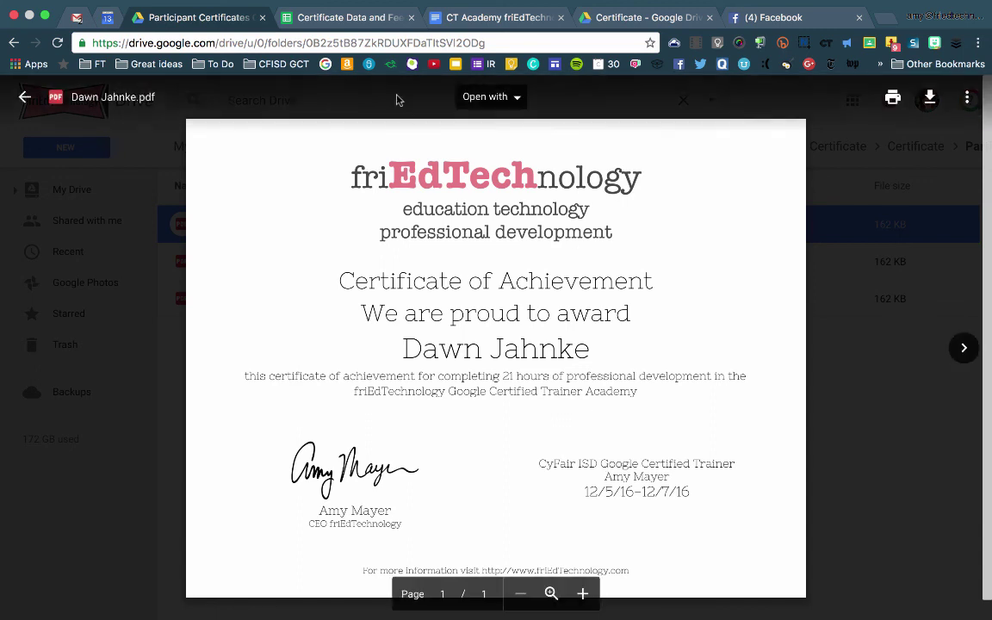